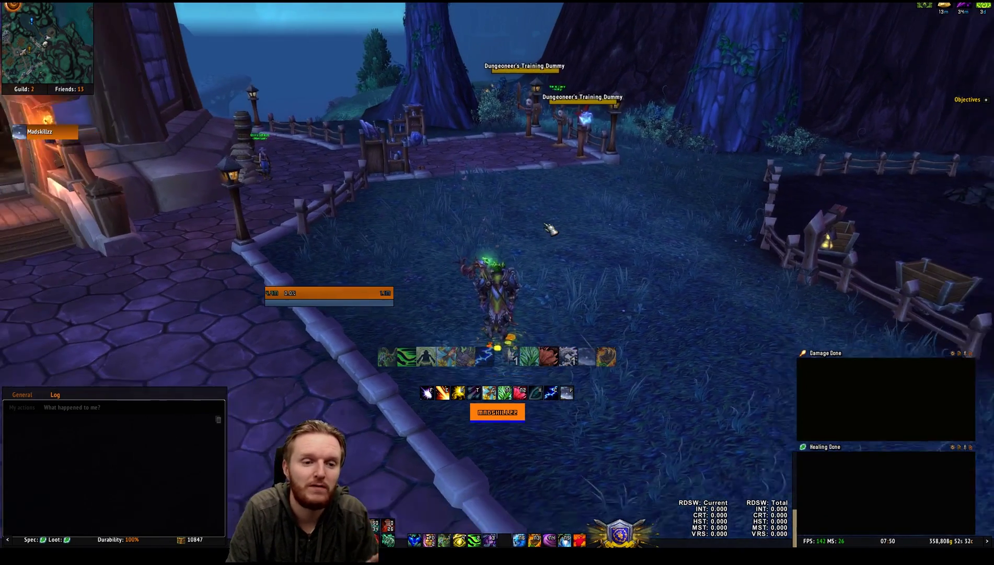
Place Efflorescence on the ground and check the character panel's equipment sets and stats.
{"action": "key", "text": "f"}
{"action": "left_click", "coordinate": [524, 243]}
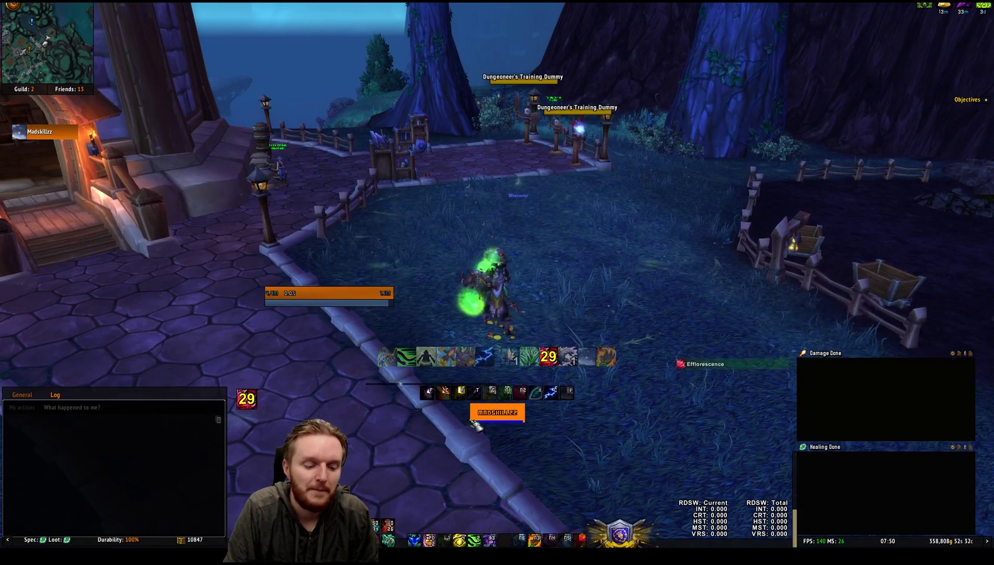
{"action": "key", "text": "c"}
{"action": "left_click", "coordinate": [258, 71]}
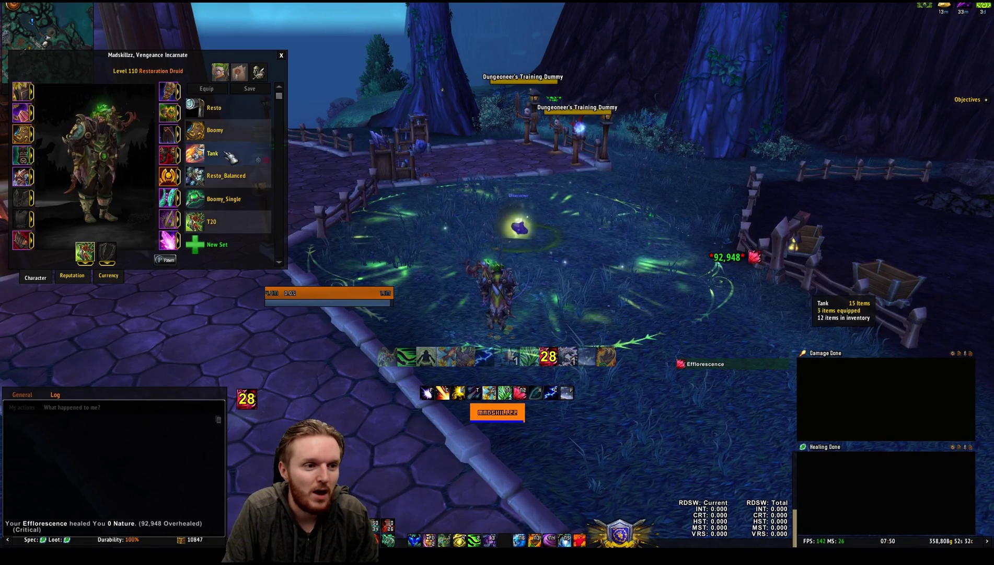
{"action": "left_click", "coordinate": [221, 72]}
{"action": "key", "text": "c"}
Cast Swiftmend on the druid and review the character panel's equipment sets again.
{"action": "key", "text": "a"}
{"action": "left_click", "coordinate": [510, 413]}
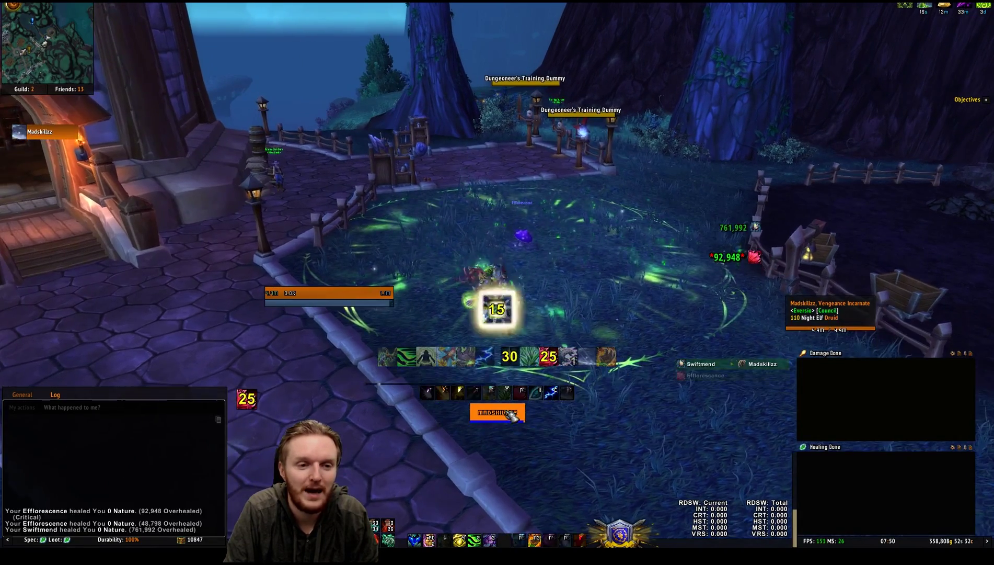
{"action": "key", "text": "c"}
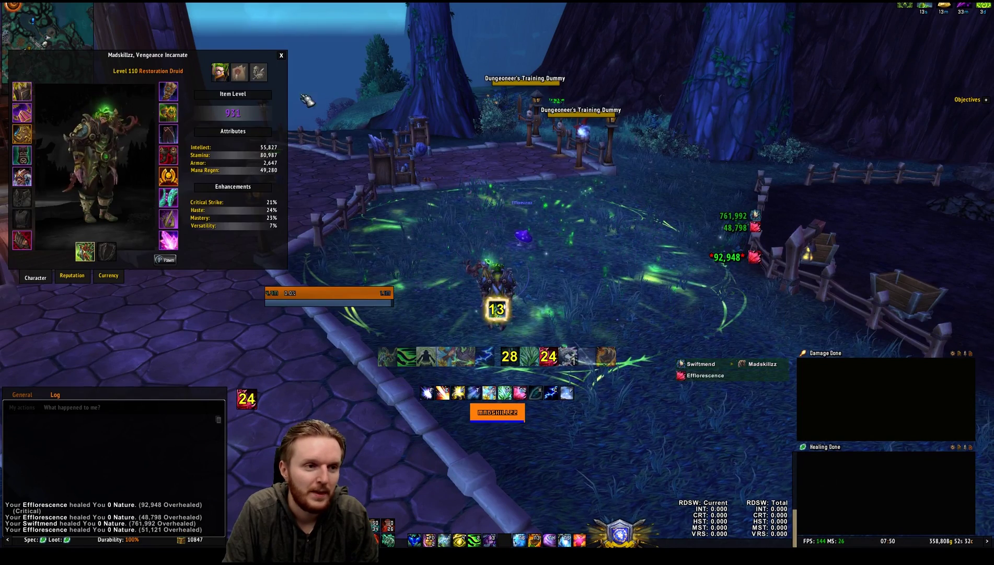
{"action": "left_click", "coordinate": [258, 71]}
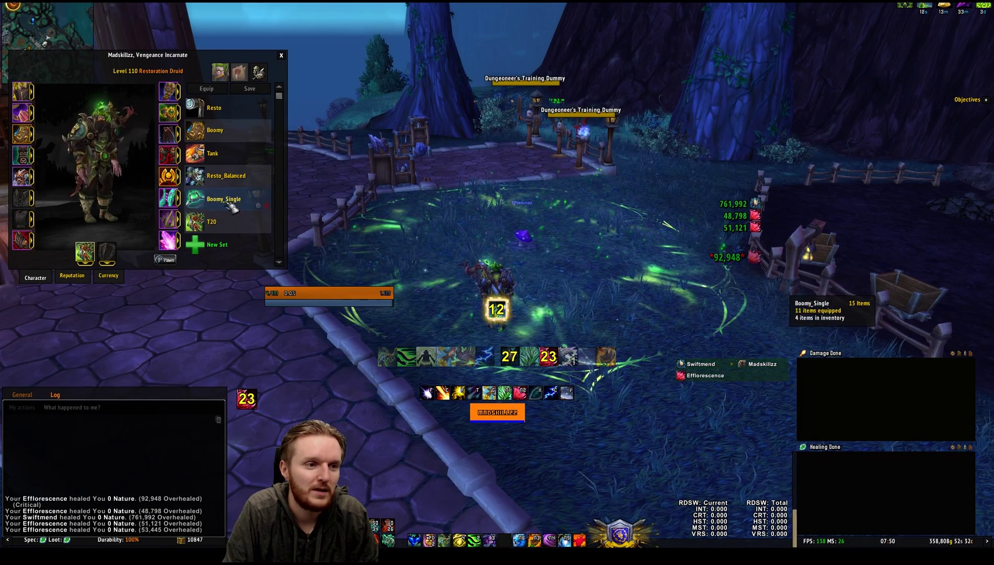
{"action": "left_click", "coordinate": [220, 72]}
{"action": "left_click", "coordinate": [281, 55]}
{"action": "key", "text": "a"}
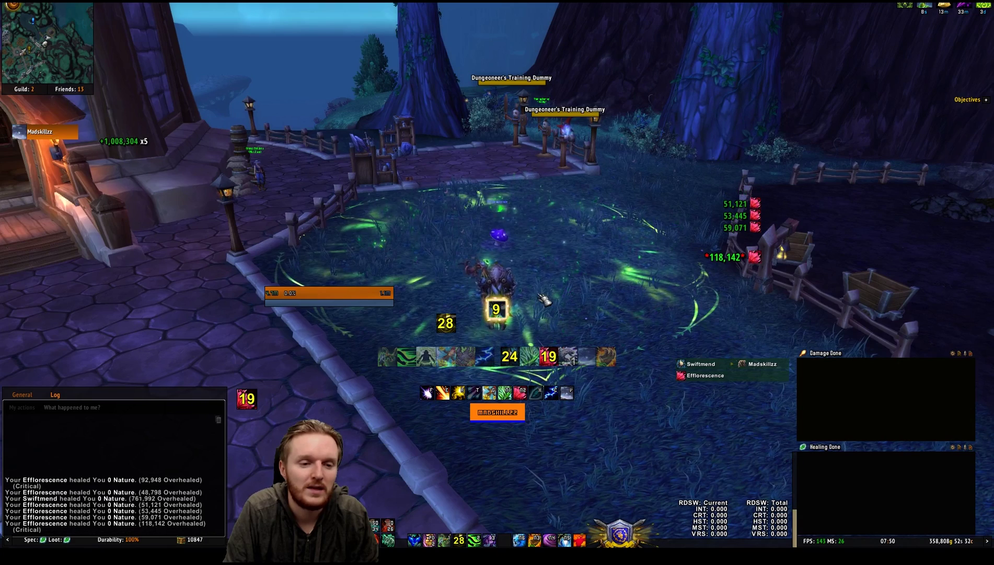
Check the chosen talents in the specialization panel, then cast Swiftmend on self again.
{"action": "key", "text": "n"}
{"action": "left_click", "coordinate": [78, 301]}
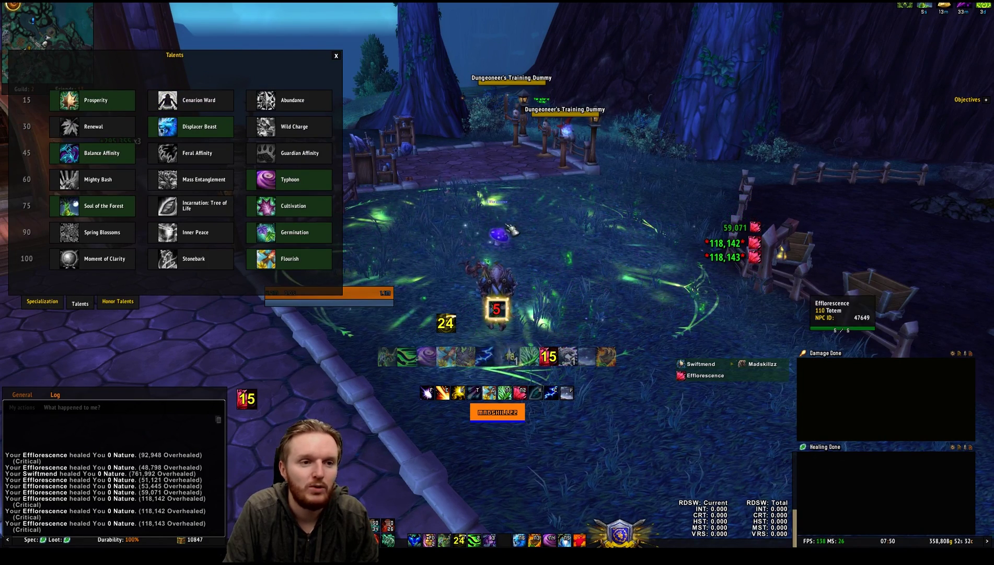
{"action": "left_click", "coordinate": [336, 56]}
{"action": "key", "text": "g"}
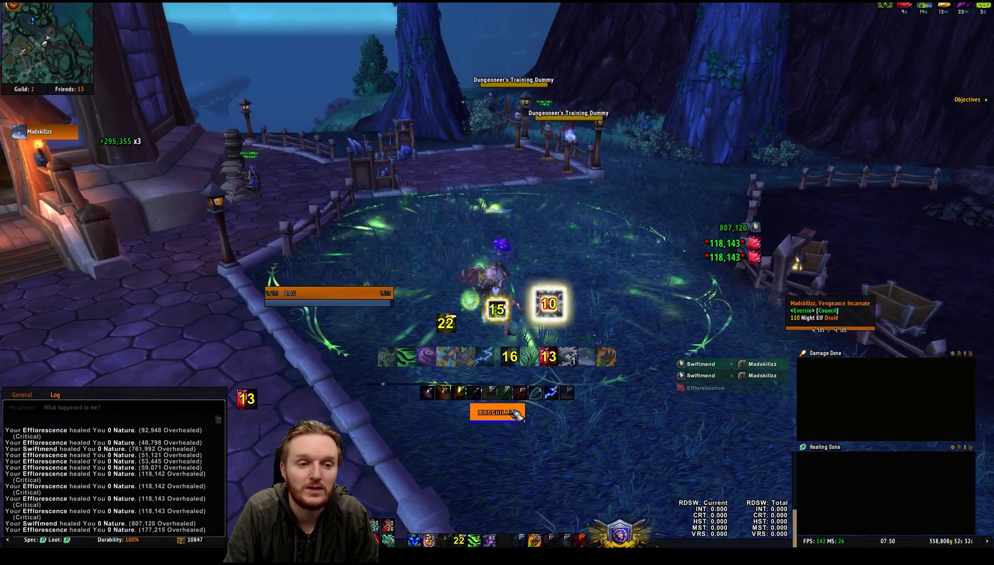
Move the druid forward and left, adjust the camera, and enter /tmw in chat.
{"action": "key", "text": "w"}
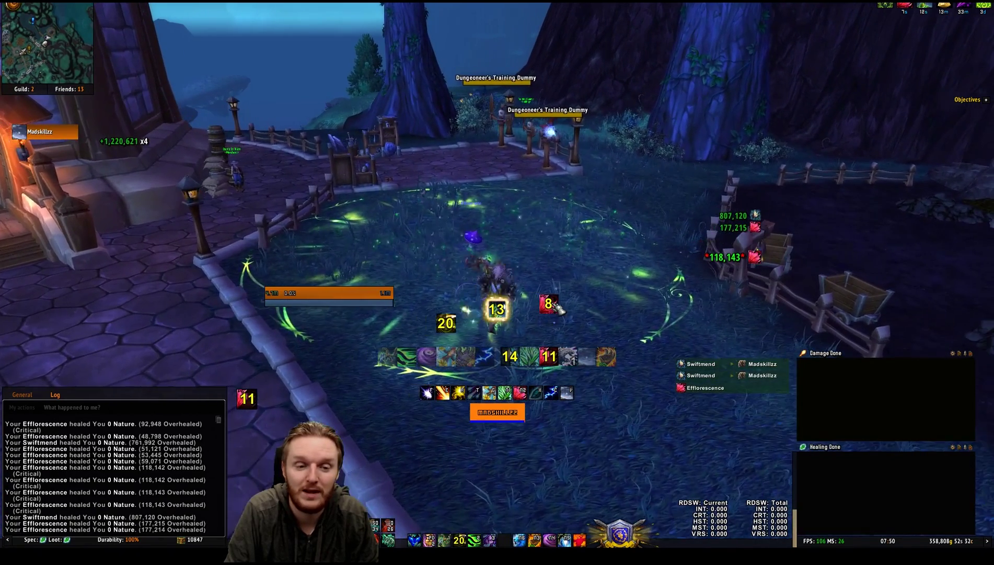
{"action": "key", "text": "a"}
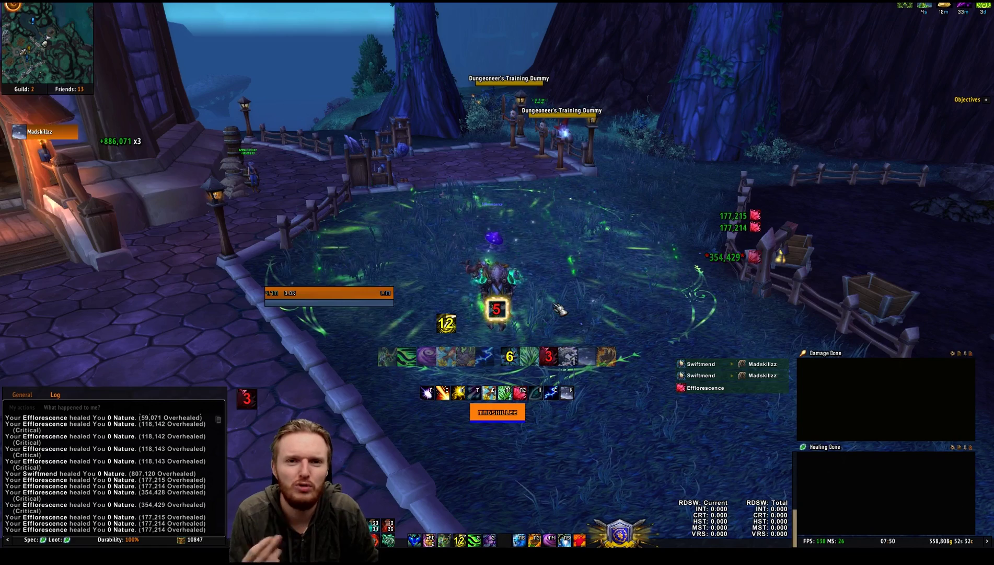
{"action": "left_click_drag", "start_coordinate": [560, 310], "coordinate": [542, 275]}
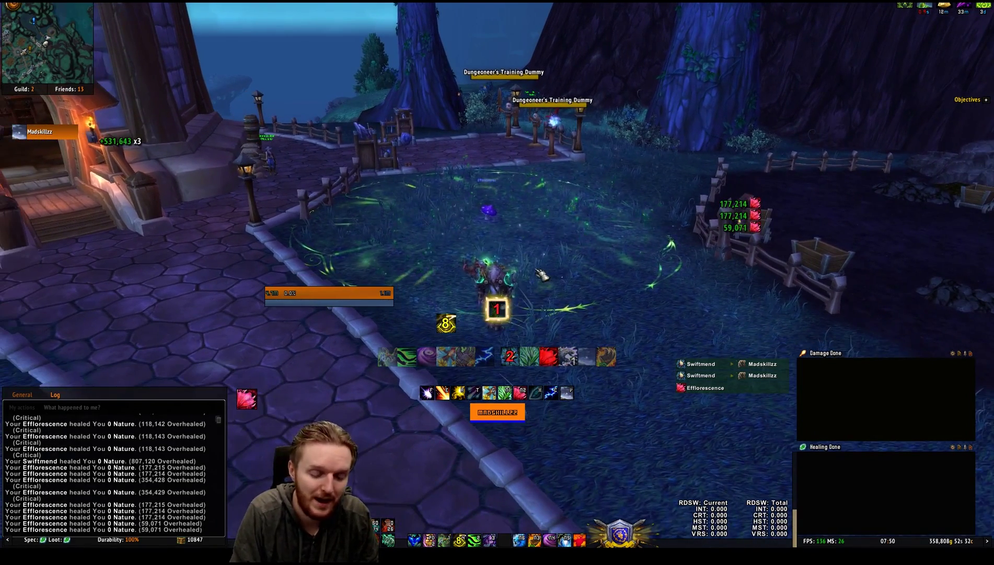
{"action": "type", "text": "/tmw"}
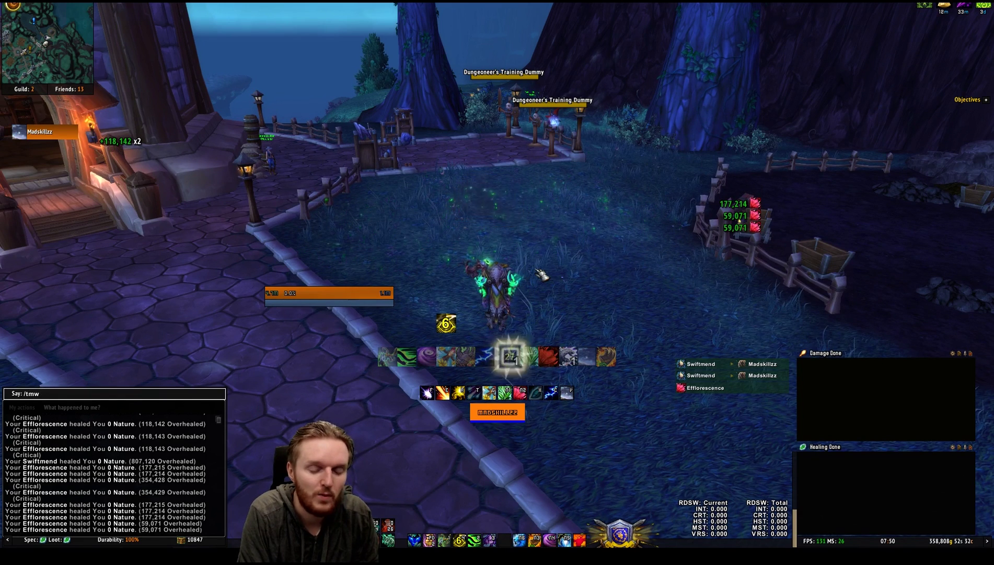
Run /tmw to unlock the icons and open Global Group 1, Icon 1's settings.
{"action": "key", "text": "Return"}
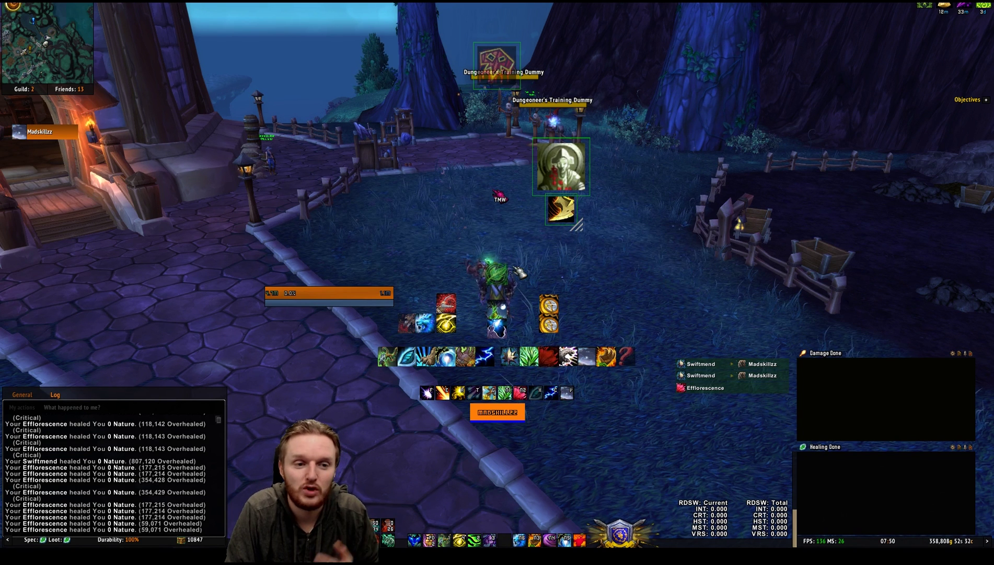
{"action": "right_click", "coordinate": [567, 215]}
{"action": "left_click_drag", "start_coordinate": [517, 30], "coordinate": [502, 37]}
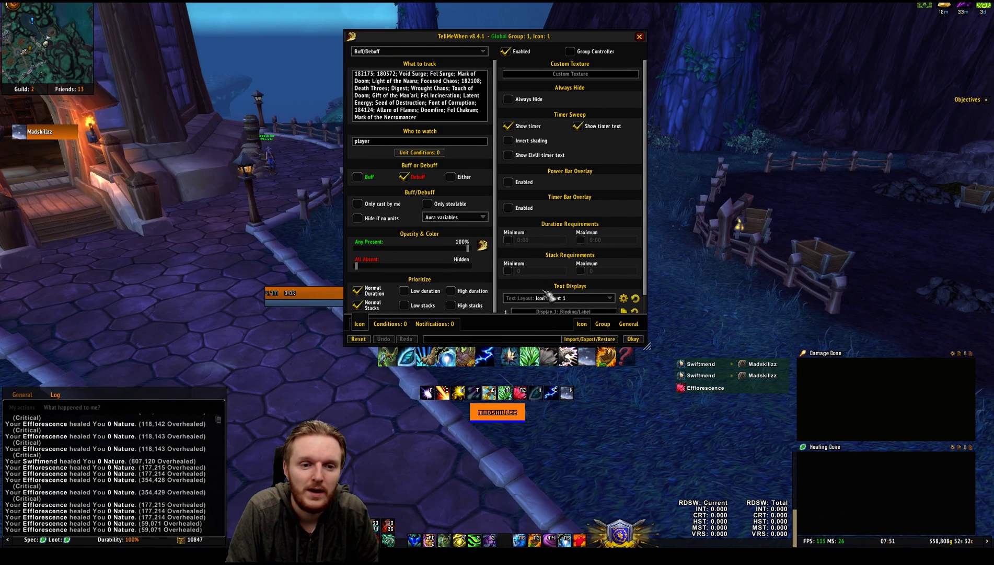
Browse the General and Group tabs and the group list, then close the editor.
{"action": "left_click", "coordinate": [633, 324]}
{"action": "left_click", "coordinate": [603, 324]}
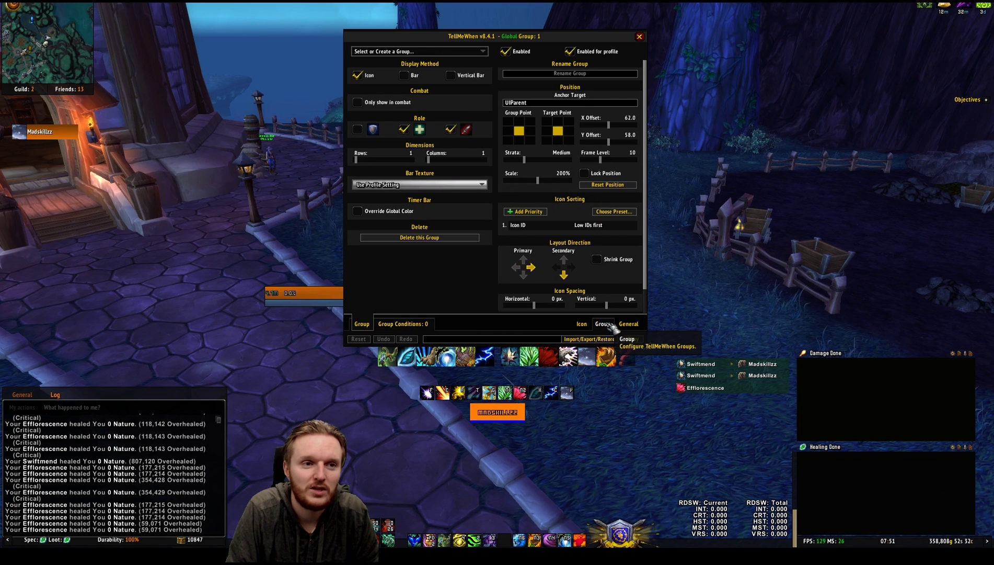
{"action": "left_click", "coordinate": [483, 52]}
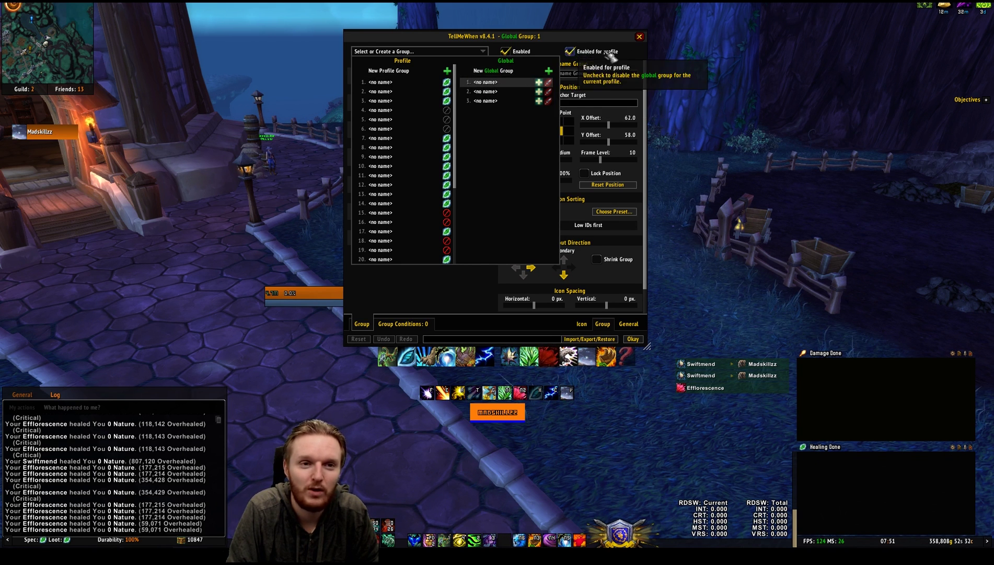
{"action": "left_click", "coordinate": [639, 36]}
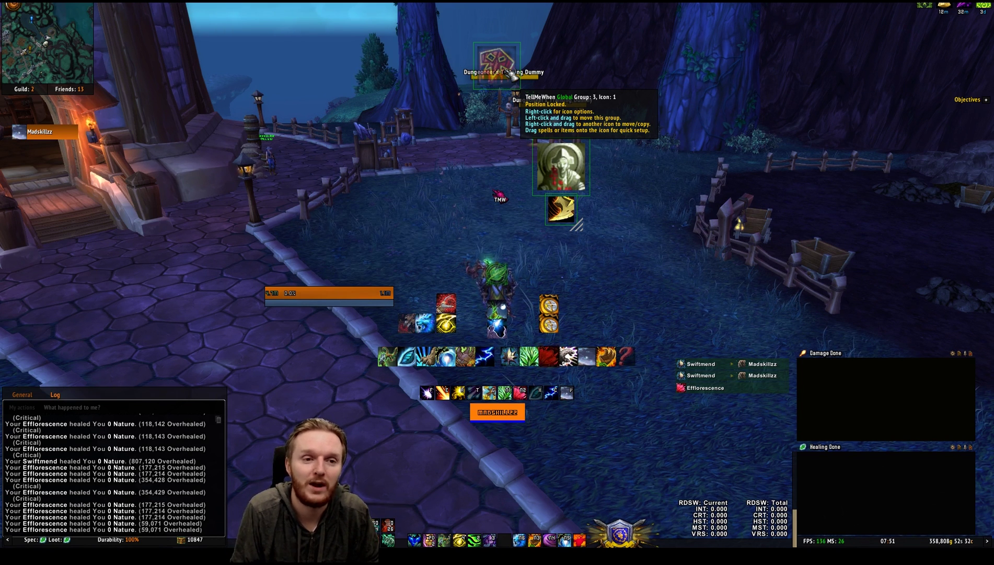
Run /tmw twice to lock then unlock the icons, and reopen the first icon's settings.
{"action": "key", "text": "Return"}
{"action": "type", "text": "/tmw"}
{"action": "key", "text": "Return"}
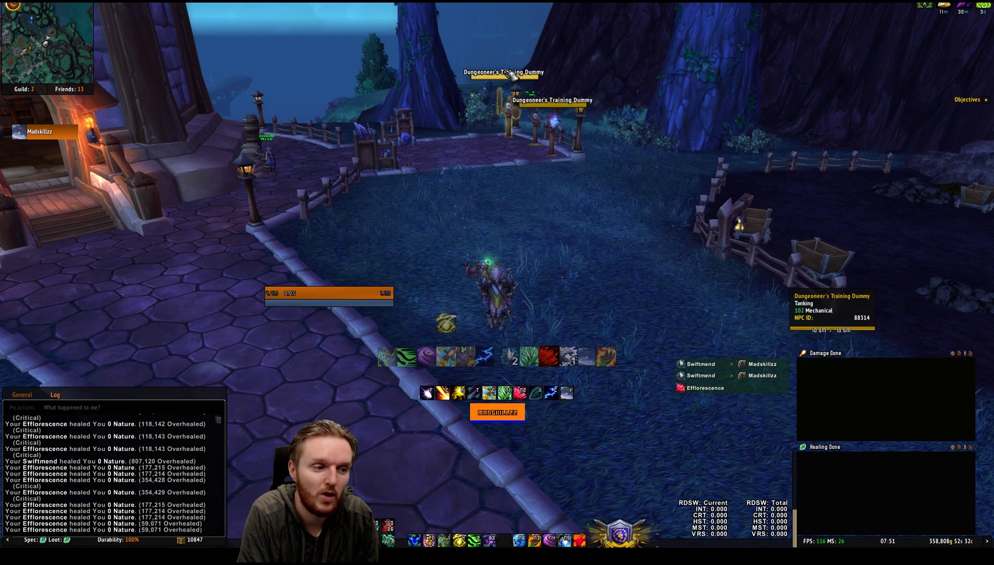
{"action": "key", "text": "Return"}
{"action": "type", "text": "/tmw"}
{"action": "key", "text": "Return"}
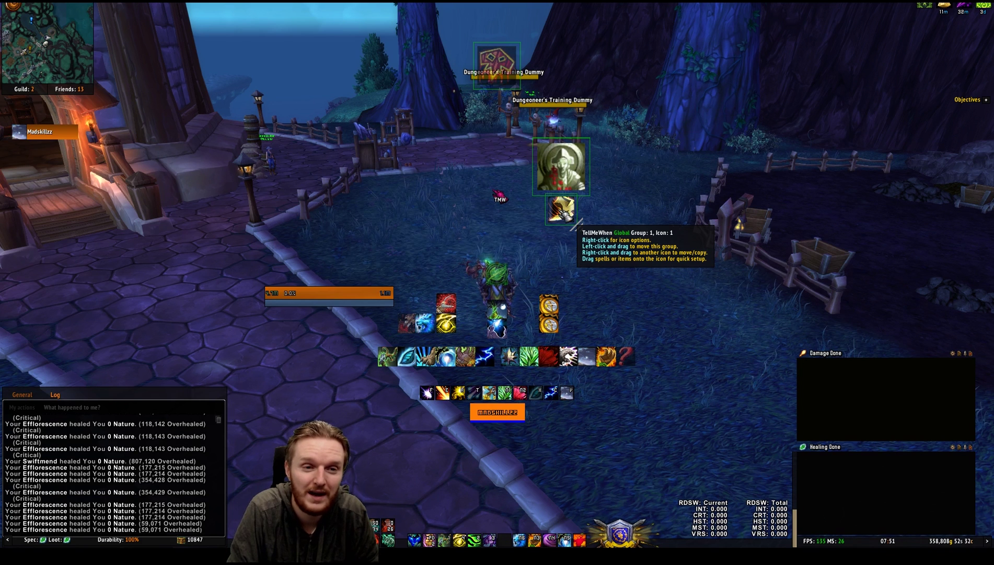
{"action": "right_click", "coordinate": [564, 212]}
Add a new profile group, Group 34, from the Group tab's group dropdown.
{"action": "left_click", "coordinate": [603, 324]}
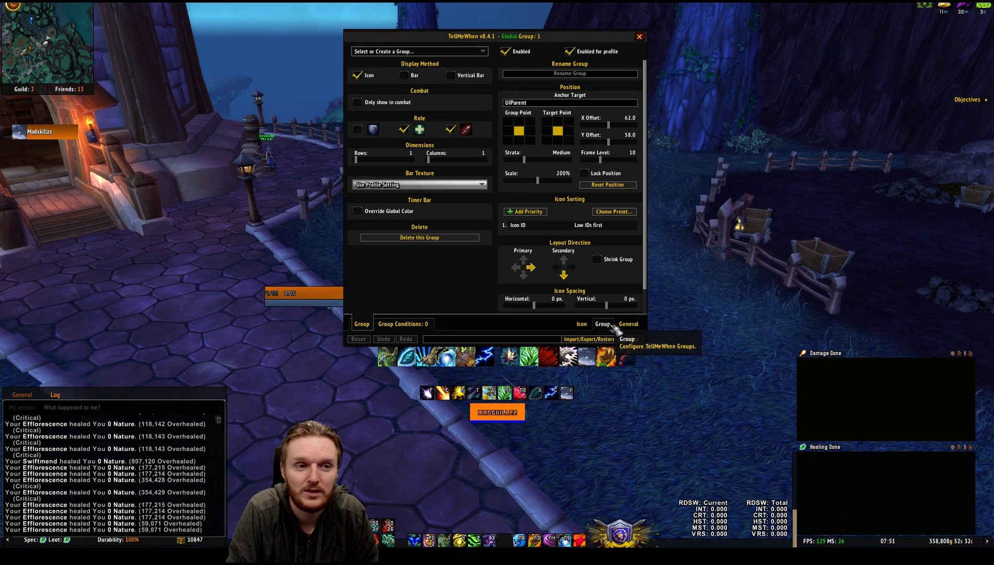
{"action": "left_click", "coordinate": [484, 51]}
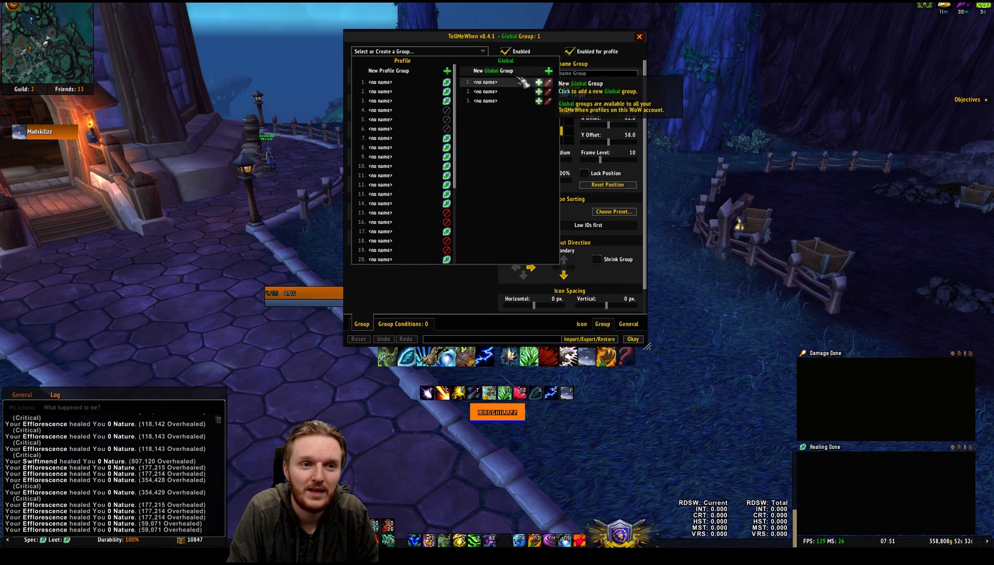
{"action": "left_click", "coordinate": [397, 72]}
{"action": "left_click_drag", "start_coordinate": [464, 42], "coordinate": [759, 38]}
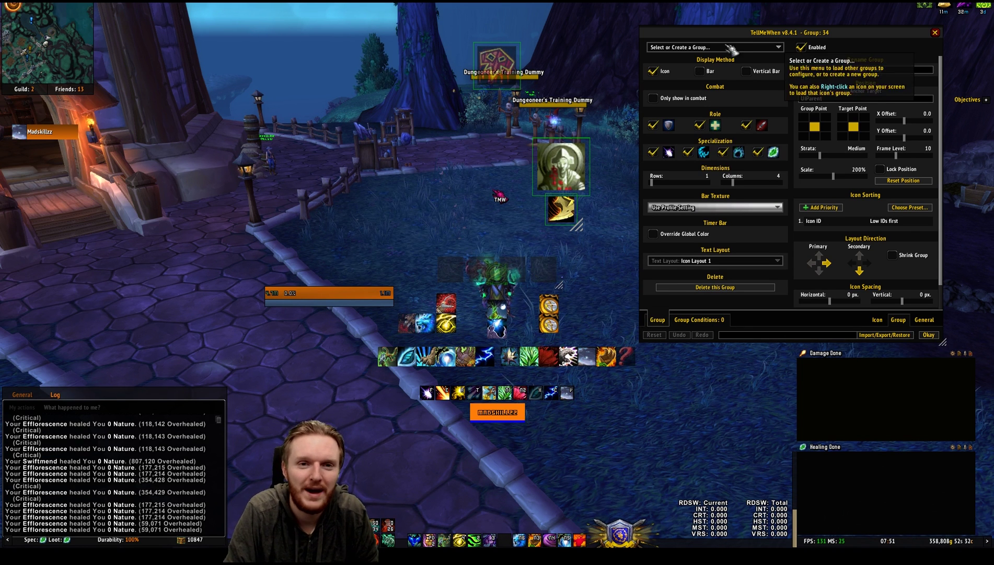
Uncheck Tank, Damage, Balance, Feral and Guardian, and check Healer for Group 34.
{"action": "left_click_drag", "start_coordinate": [728, 36], "coordinate": [523, 70]}
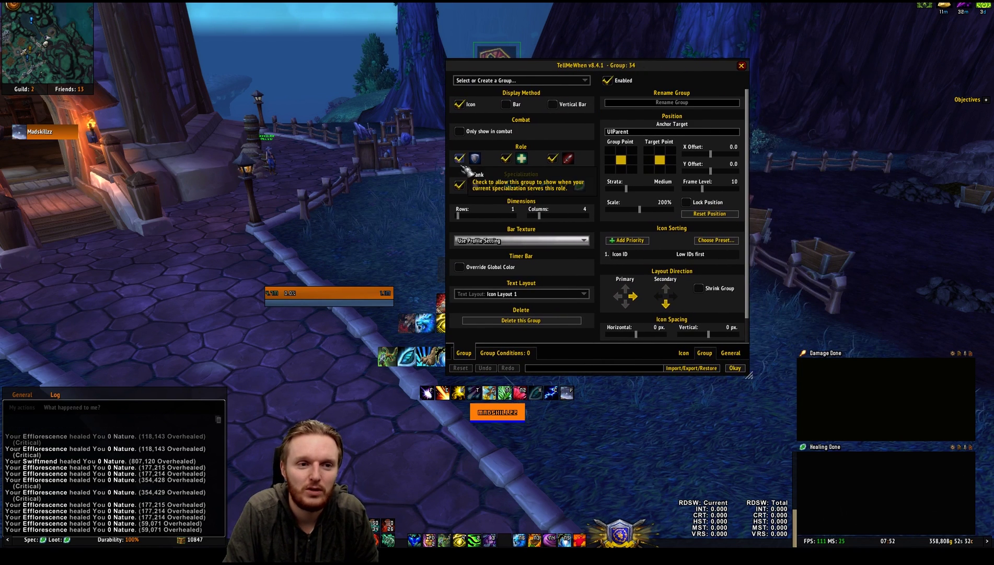
{"action": "left_click", "coordinate": [459, 157]}
{"action": "left_click", "coordinate": [553, 158]}
{"action": "left_click", "coordinate": [459, 185]}
{"action": "left_click", "coordinate": [494, 185]}
{"action": "left_click", "coordinate": [532, 187]}
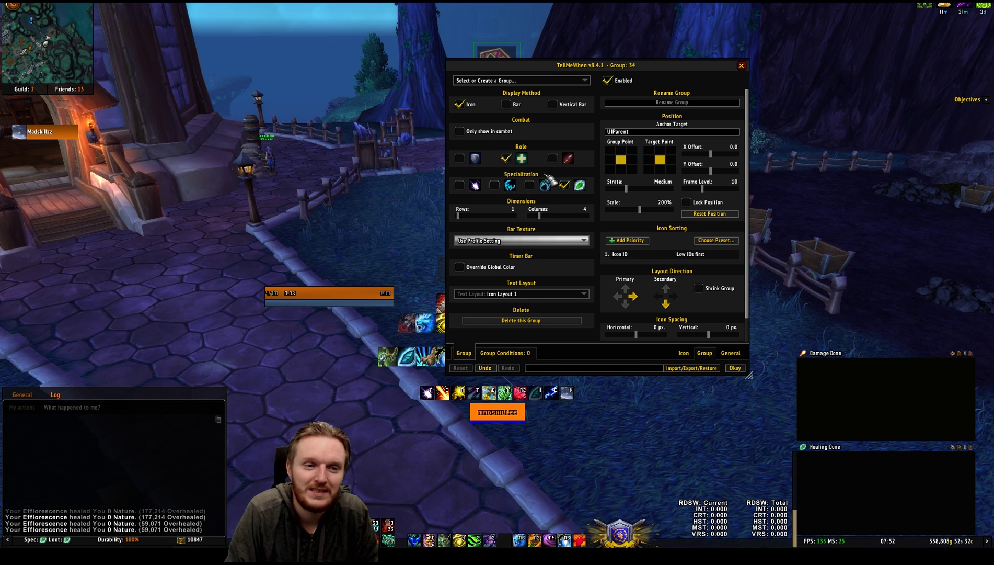
{"action": "left_click", "coordinate": [506, 159]}
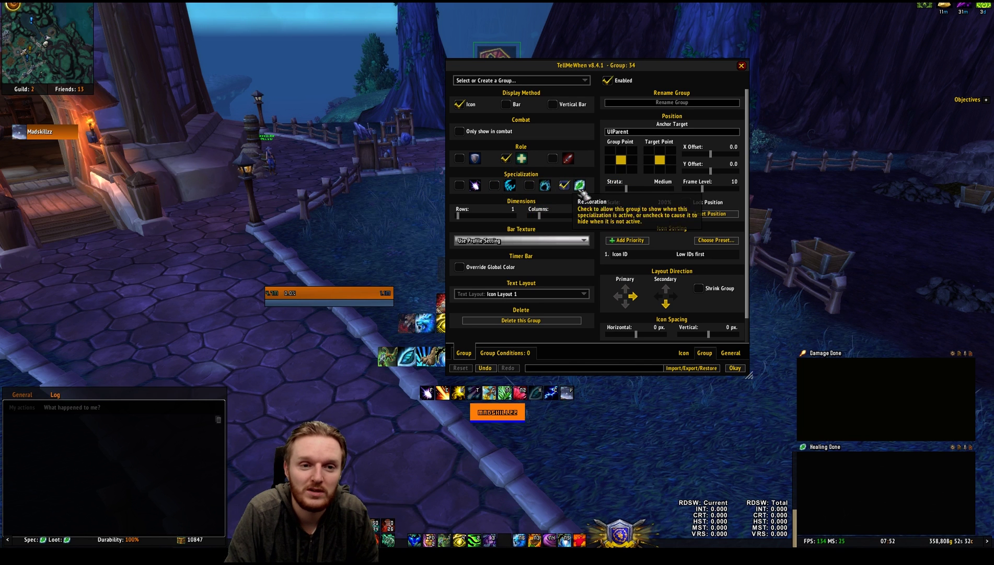
{"action": "left_click_drag", "start_coordinate": [550, 72], "coordinate": [709, 57]}
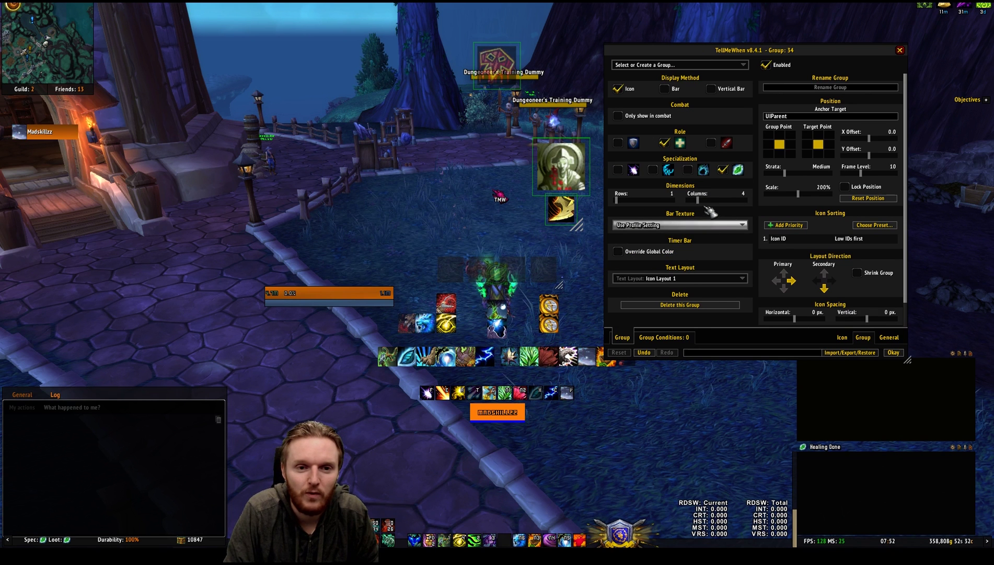
Shrink Group 34 to a single icon at 200% scale, positioned at X -71, Y 49.7.
{"action": "left_click_drag", "start_coordinate": [692, 199], "coordinate": [688, 199]}
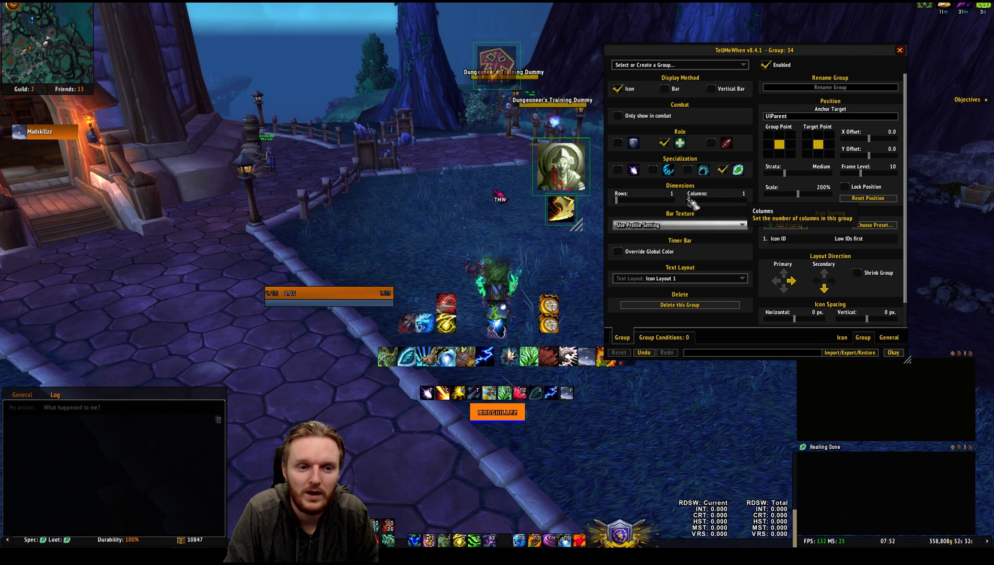
{"action": "left_click_drag", "start_coordinate": [714, 51], "coordinate": [682, 58]}
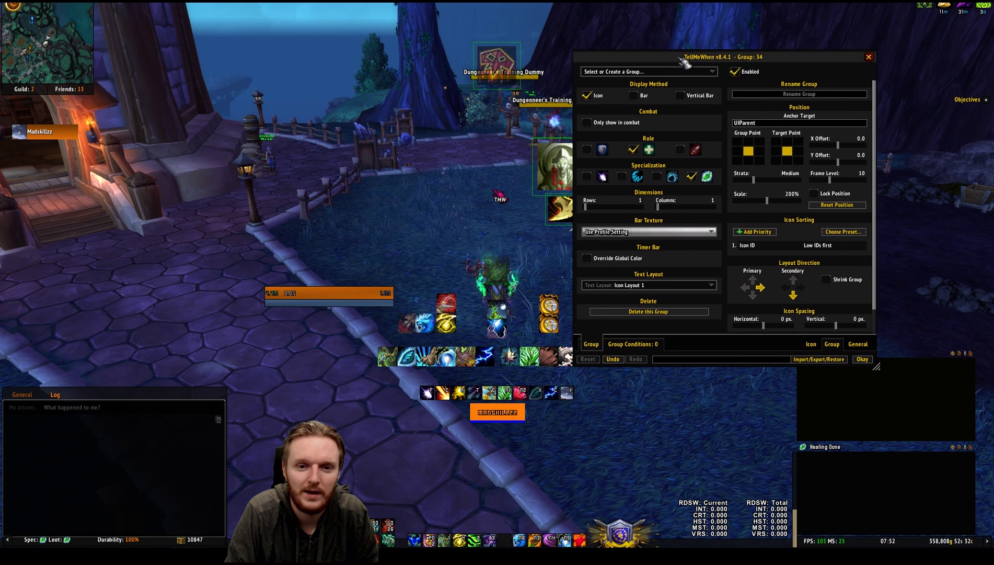
{"action": "left_click", "coordinate": [814, 193]}
{"action": "left_click_drag", "start_coordinate": [501, 280], "coordinate": [443, 241]}
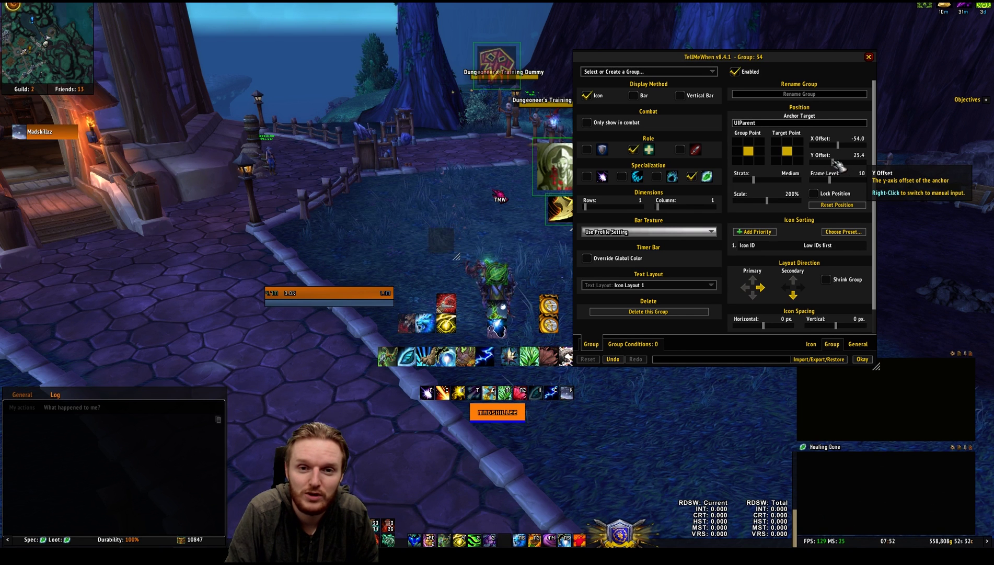
{"action": "left_click_drag", "start_coordinate": [457, 264], "coordinate": [438, 223]}
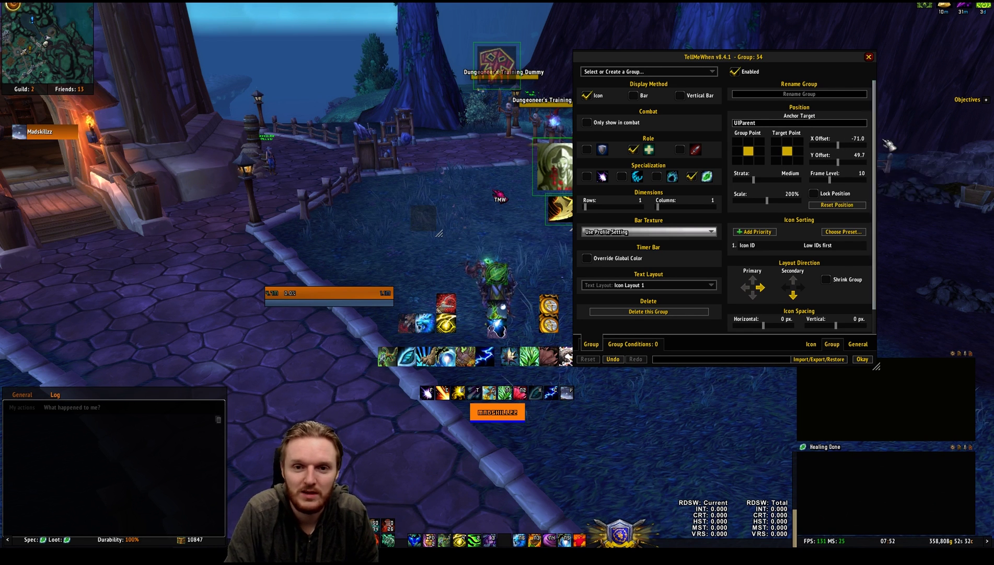
{"action": "scroll", "coordinate": [879, 141], "scroll_direction": "down", "scroll_amount": 1}
{"action": "scroll", "coordinate": [883, 199], "scroll_direction": "up", "scroll_amount": 1}
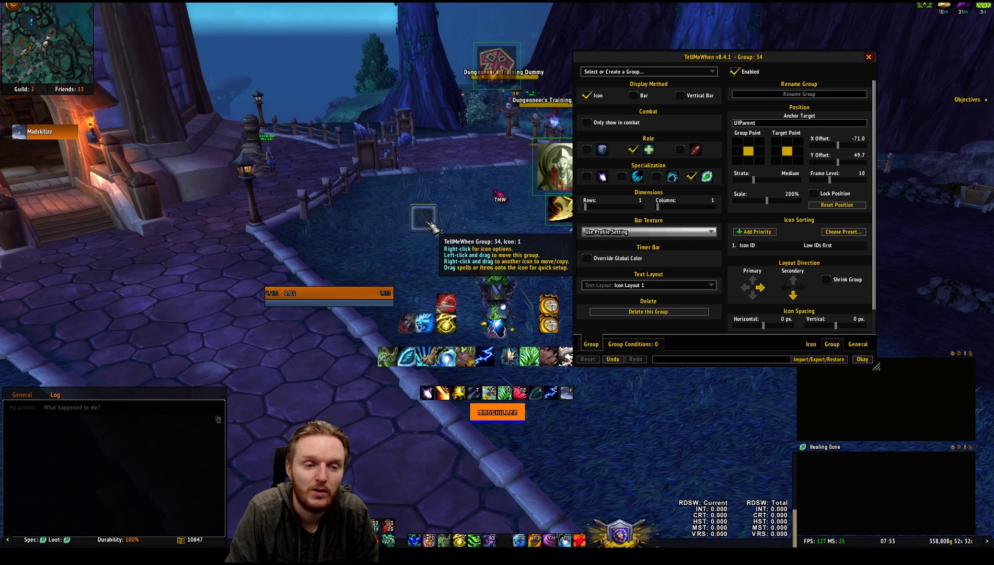
Browse the first icon's Icon type options, then close the configuration with Okay.
{"action": "left_click", "coordinate": [813, 344]}
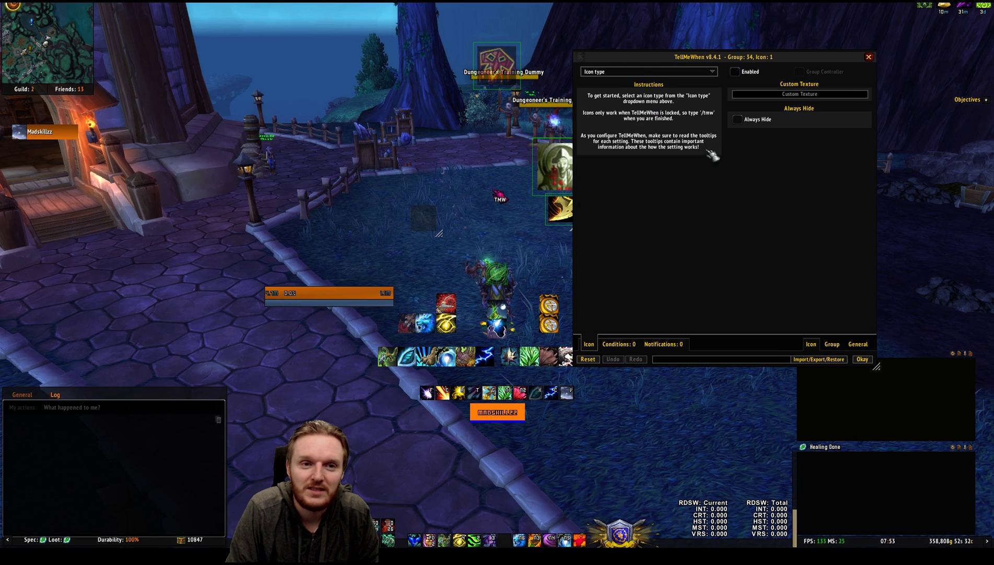
{"action": "left_click", "coordinate": [675, 71]}
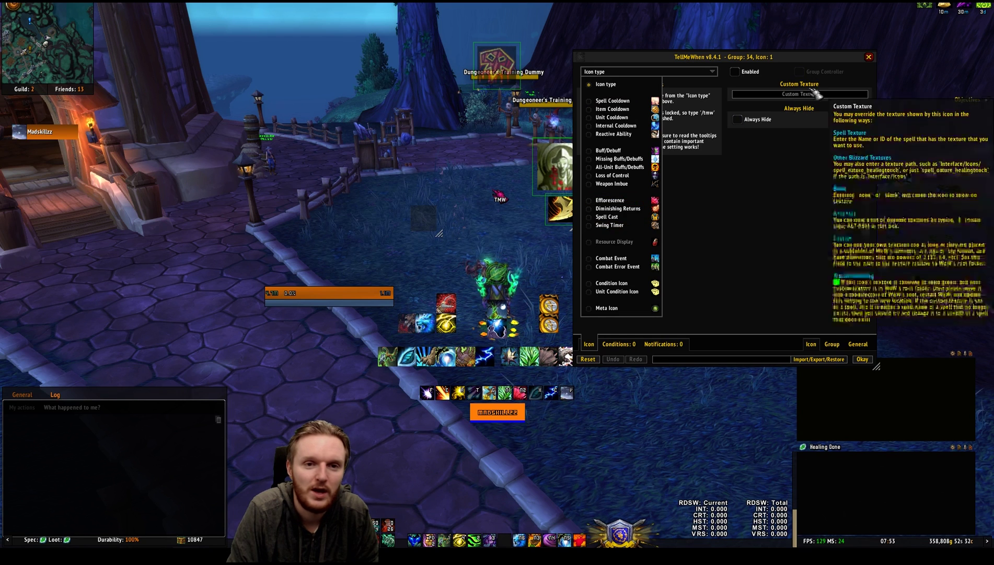
{"action": "left_click", "coordinate": [862, 359]}
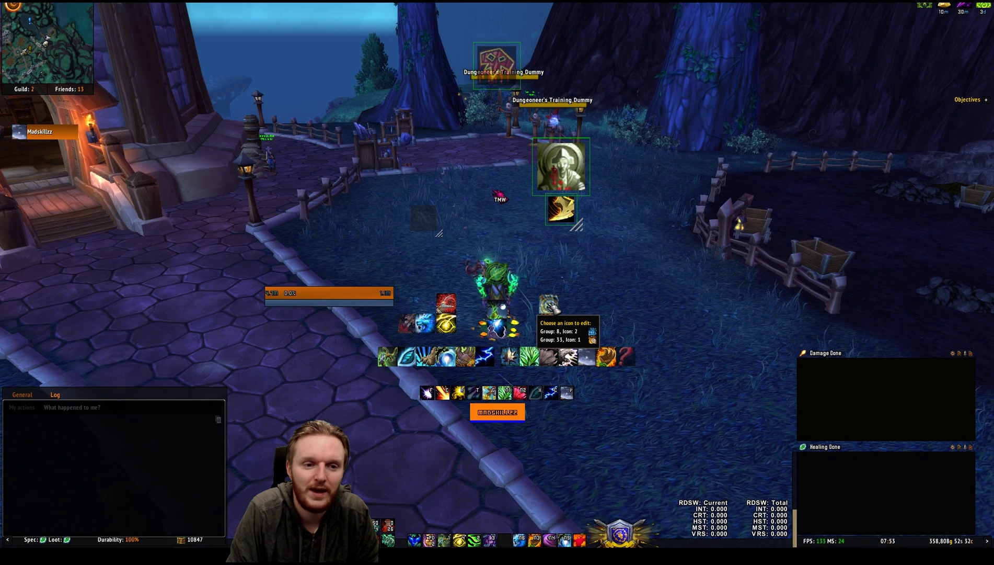
Inspect the existing Blossoming Efflorescence icon's settings, then open the empty Group 34 icon's editor.
{"action": "right_click", "coordinate": [550, 327]}
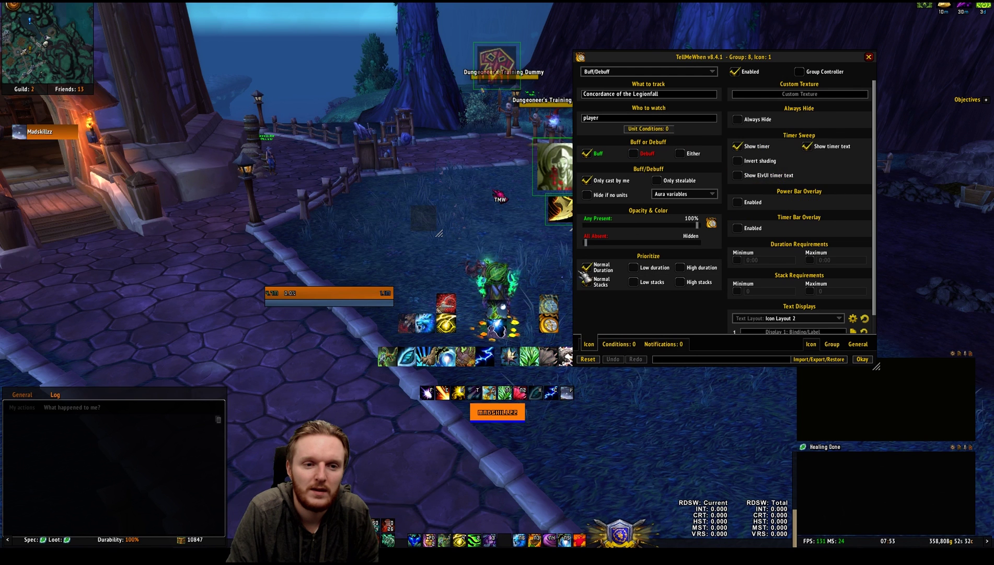
{"action": "right_click", "coordinate": [547, 302]}
{"action": "left_click", "coordinate": [625, 327]}
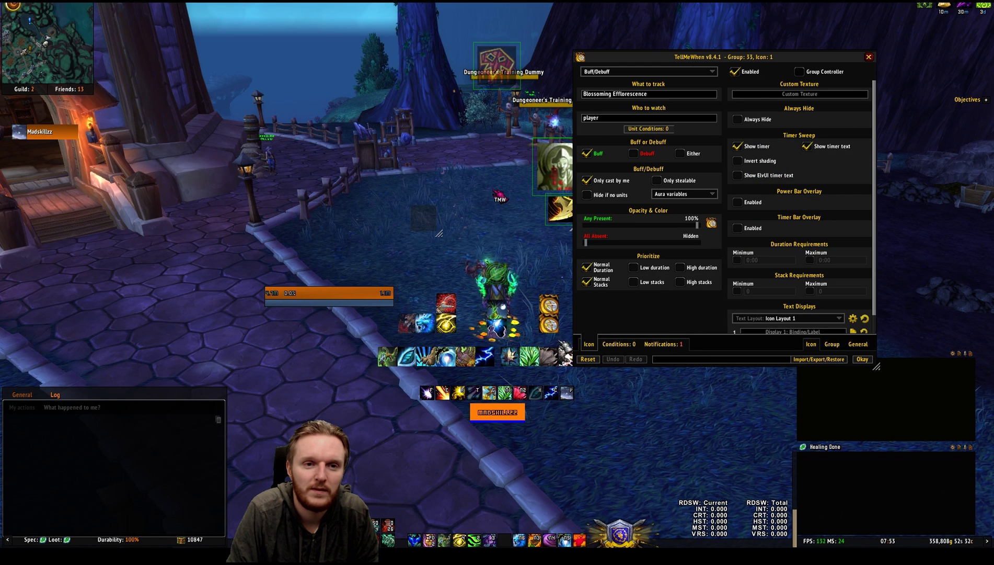
{"action": "left_click", "coordinate": [869, 57]}
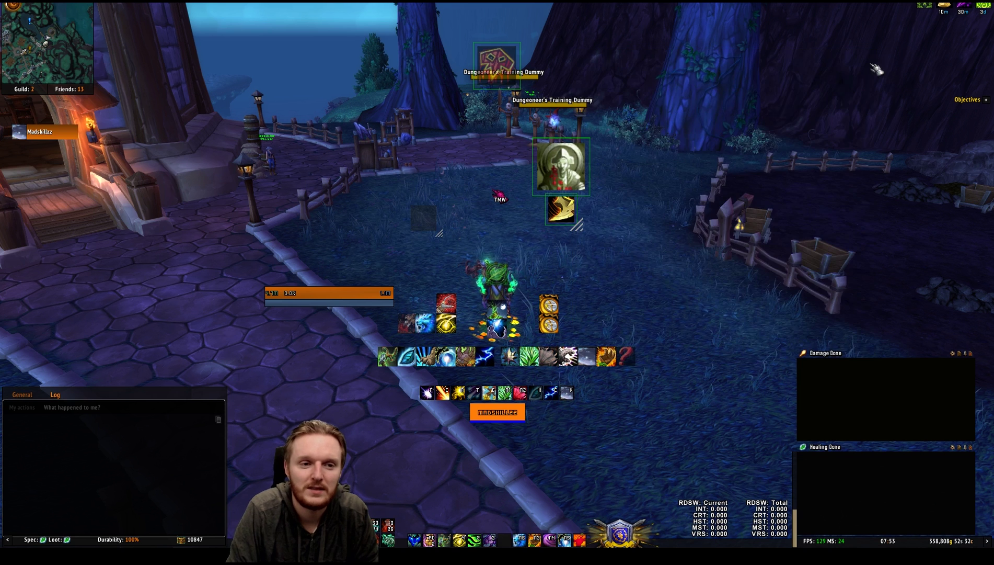
{"action": "right_click", "coordinate": [555, 219]}
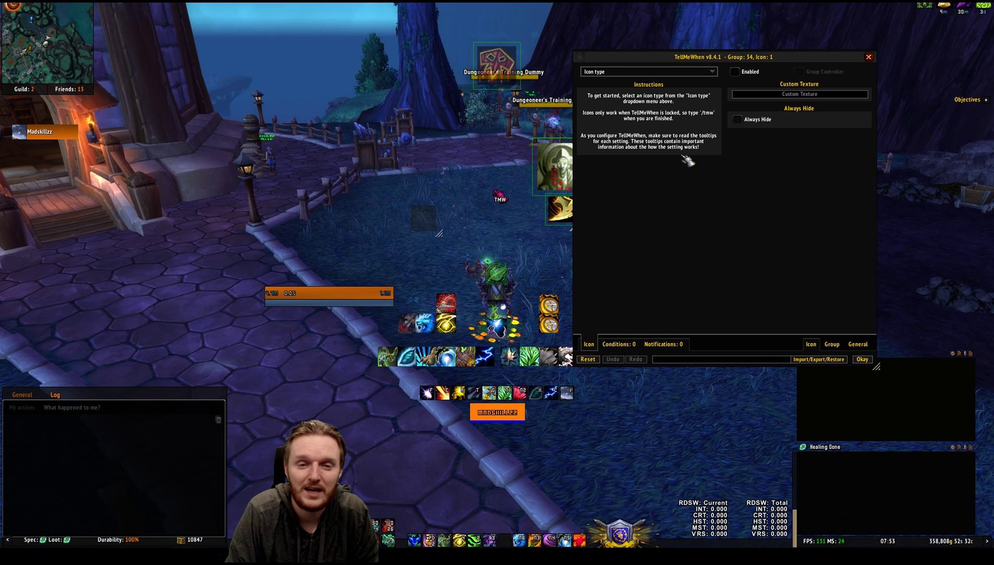
{"action": "left_click", "coordinate": [711, 72]}
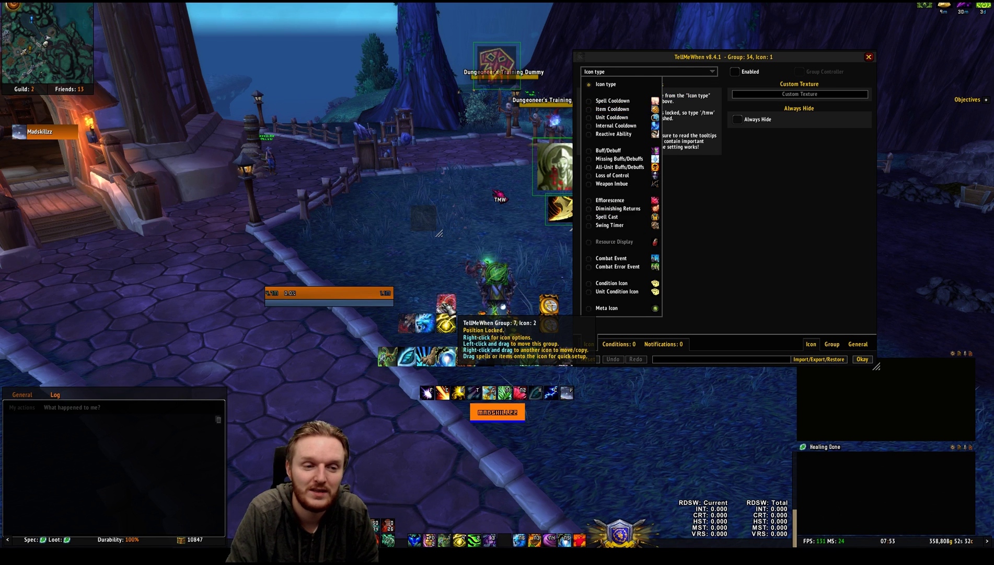
{"action": "right_click", "coordinate": [445, 303]}
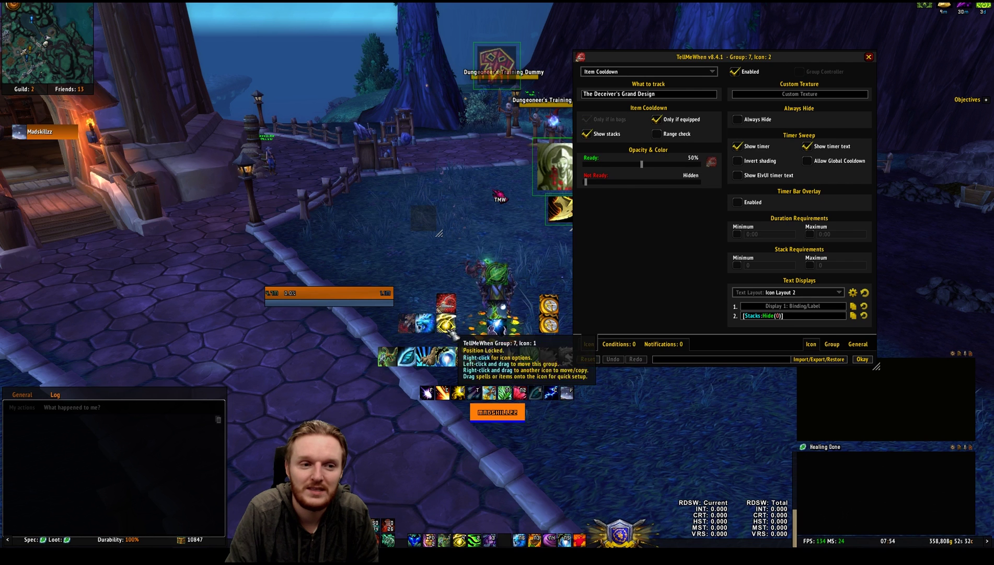
{"action": "right_click", "coordinate": [424, 217]}
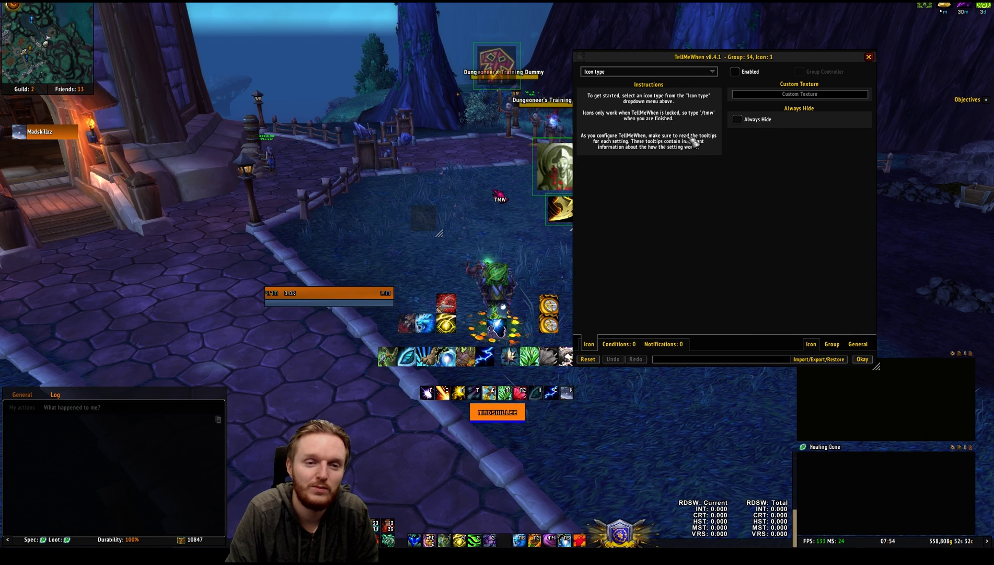
Change Group 34's icon type to Buff/Debuff.
{"action": "left_click", "coordinate": [711, 72]}
{"action": "left_click", "coordinate": [612, 142]}
{"action": "left_click_drag", "start_coordinate": [673, 58], "coordinate": [645, 61]}
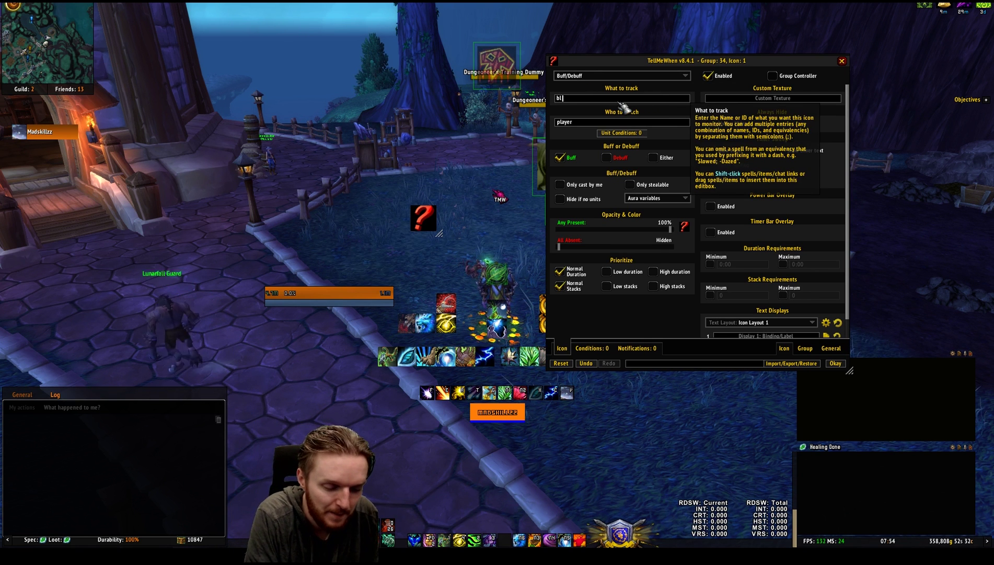
Track Blossoming Efflorescence by typing 'blosso' in What to track and choosing the suggestion.
{"action": "left_click", "coordinate": [622, 103]}
{"action": "type", "text": "blosso"}
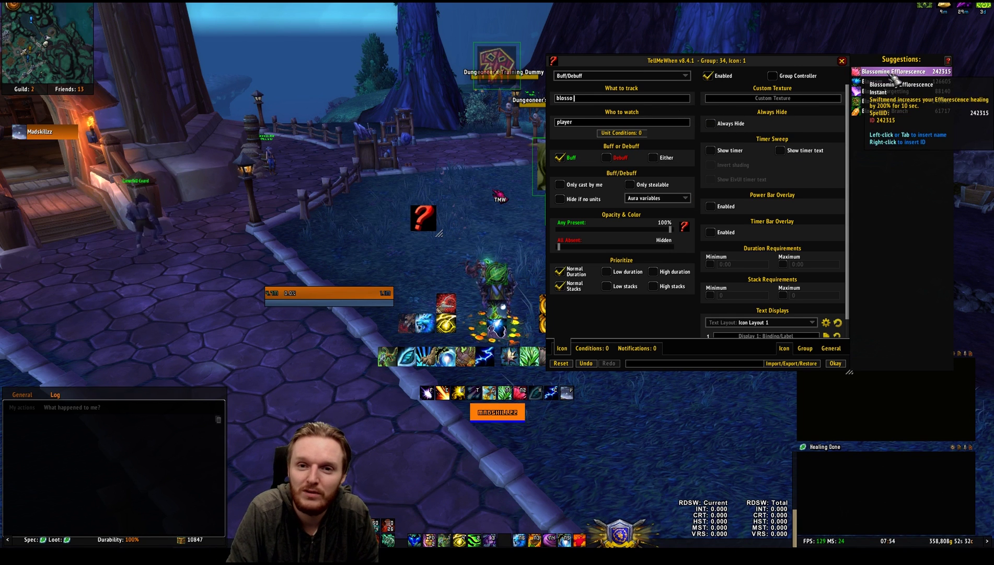
{"action": "left_click_drag", "start_coordinate": [694, 63], "coordinate": [631, 65]}
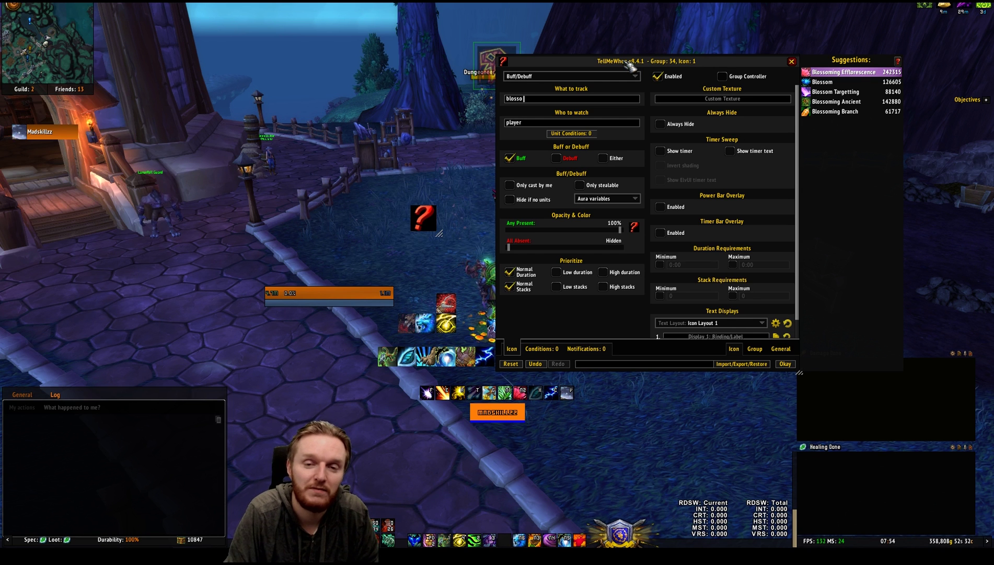
{"action": "left_click", "coordinate": [853, 76]}
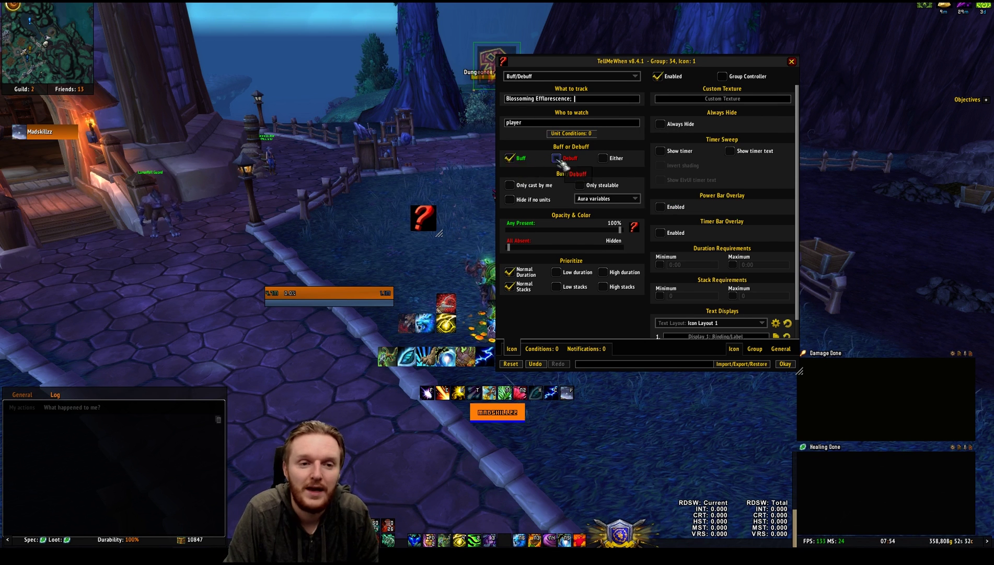
{"action": "left_click", "coordinate": [510, 185]}
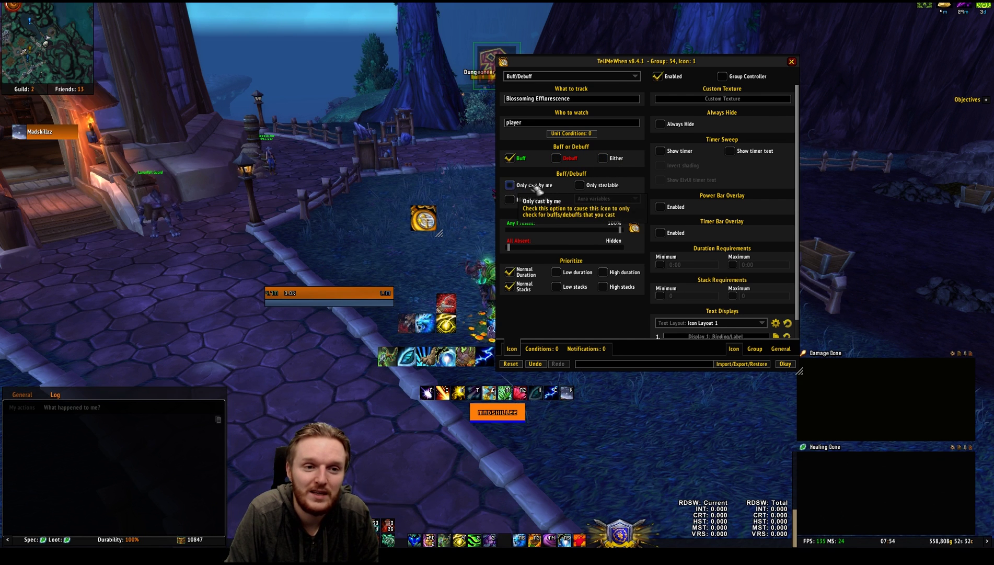
Tick 'Only cast by me' and set the All Absent opacity slider to 53%.
{"action": "left_click", "coordinate": [536, 187]}
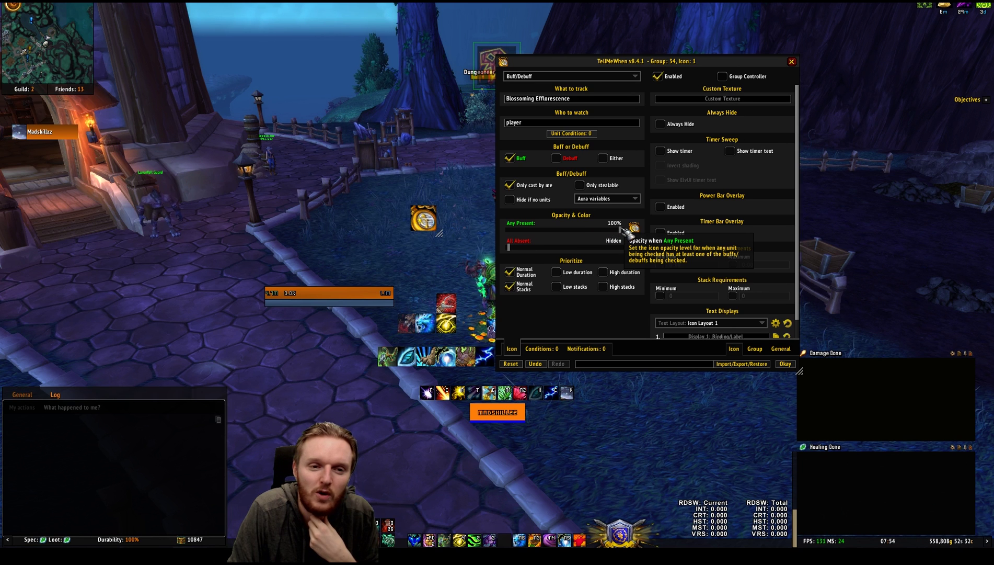
{"action": "mouse_move", "coordinate": [622, 230]}
{"action": "left_mouse_down"}
{"action": "mouse_move", "coordinate": [583, 230]}
{"action": "mouse_move", "coordinate": [618, 231]}
{"action": "left_mouse_up"}
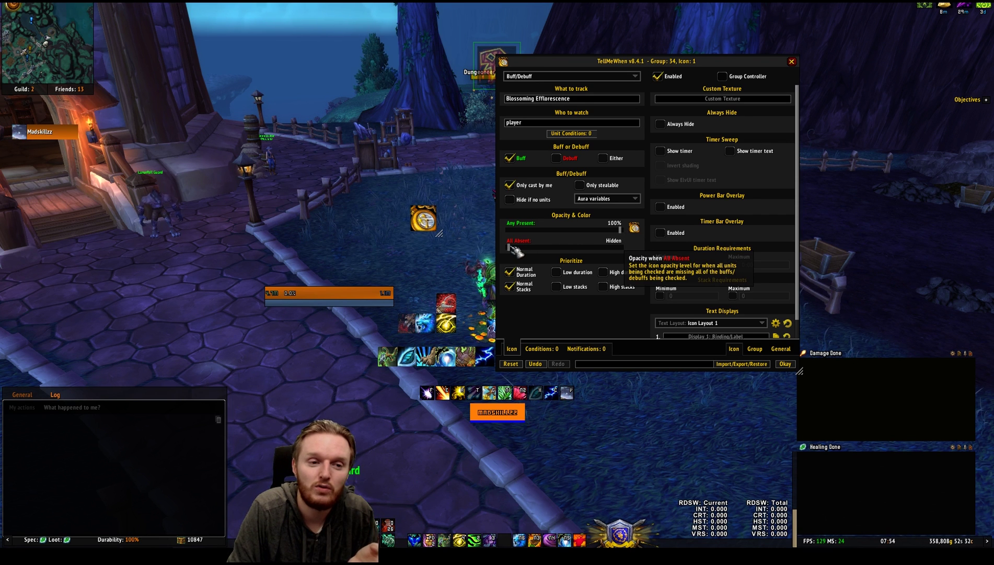
{"action": "left_click_drag", "start_coordinate": [510, 247], "coordinate": [569, 247]}
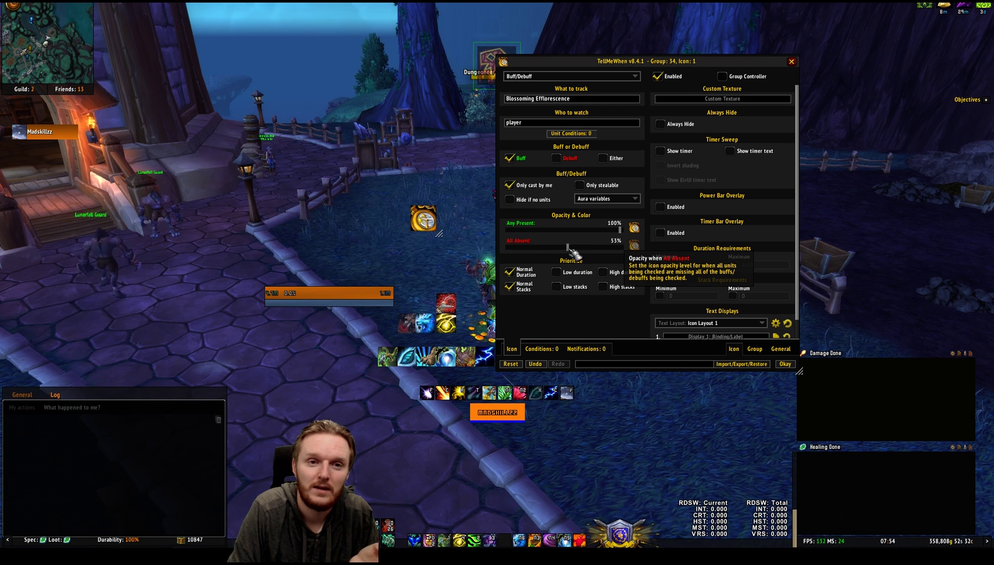
Save the icon settings and lock icons with /tmw to preview the icon while moving.
{"action": "left_click", "coordinate": [789, 366]}
{"action": "type", "text": "/tmw"}
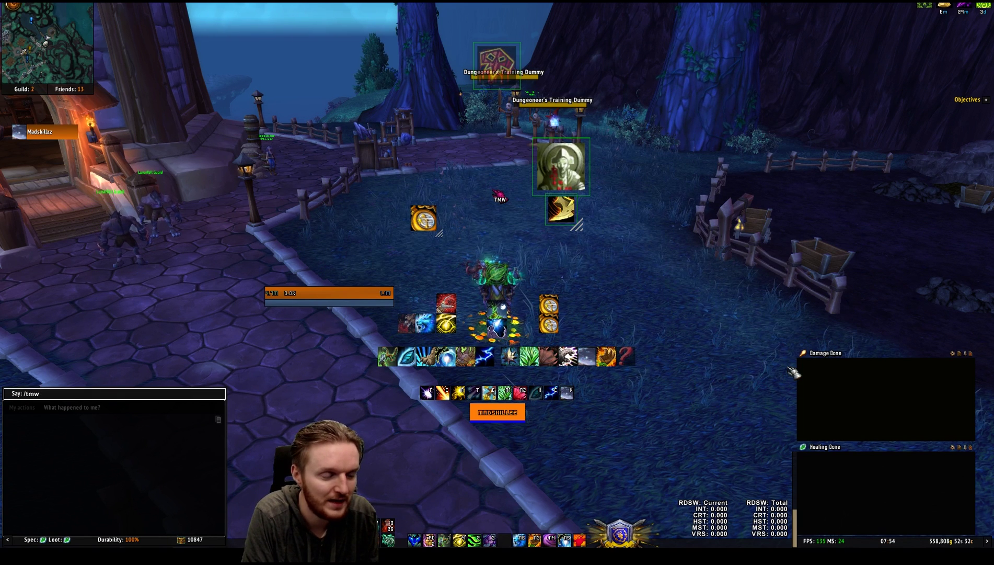
{"action": "key", "text": "Return"}
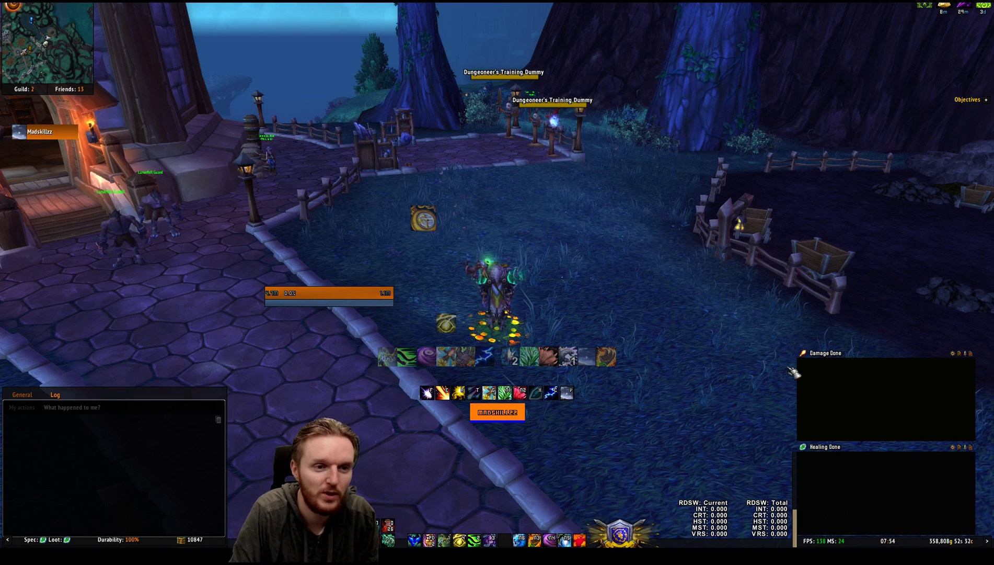
{"action": "key", "text": "w"}
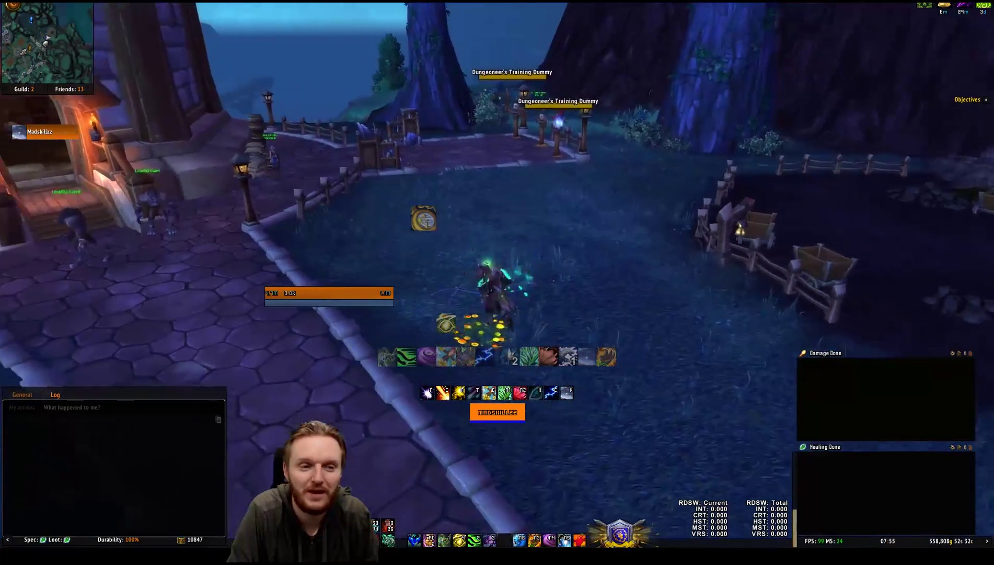
Unlock the TellMeWhen icons for editing again with /tmw.
{"action": "key", "text": "Return"}
{"action": "type", "text": "/tmw"}
{"action": "key", "text": "Return"}
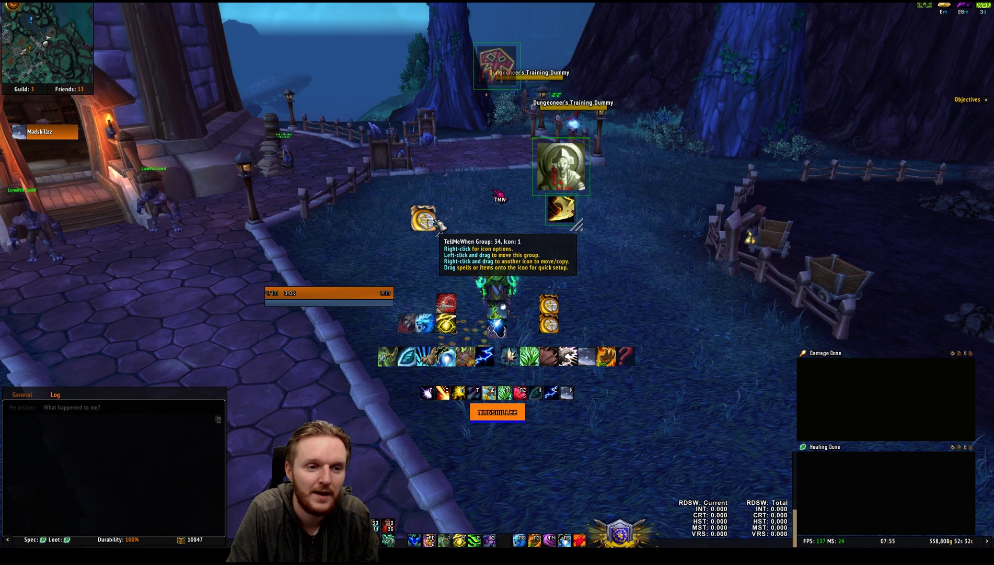
Reopen Group 34, Icon 1 and set its Custom Texture to Blossoming Efflorescence (242315) via 'bloss'.
{"action": "right_click", "coordinate": [423, 221]}
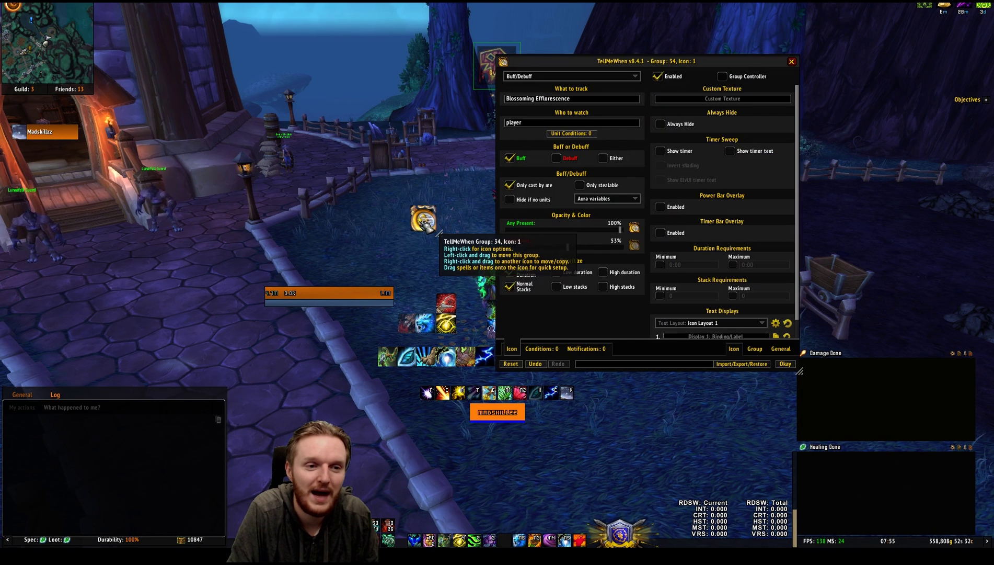
{"action": "left_click", "coordinate": [733, 99]}
{"action": "type", "text": "bloss"}
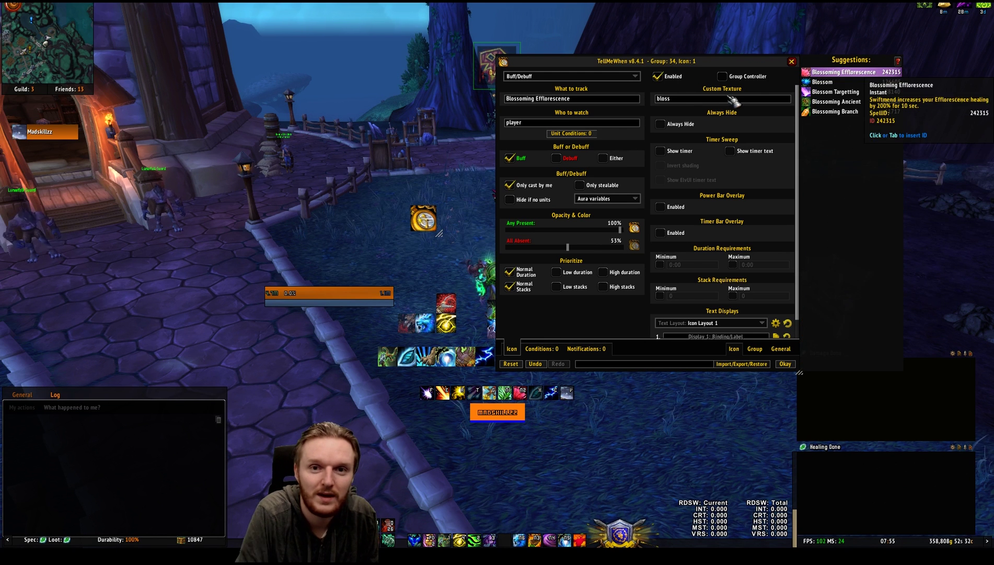
{"action": "left_click", "coordinate": [839, 72]}
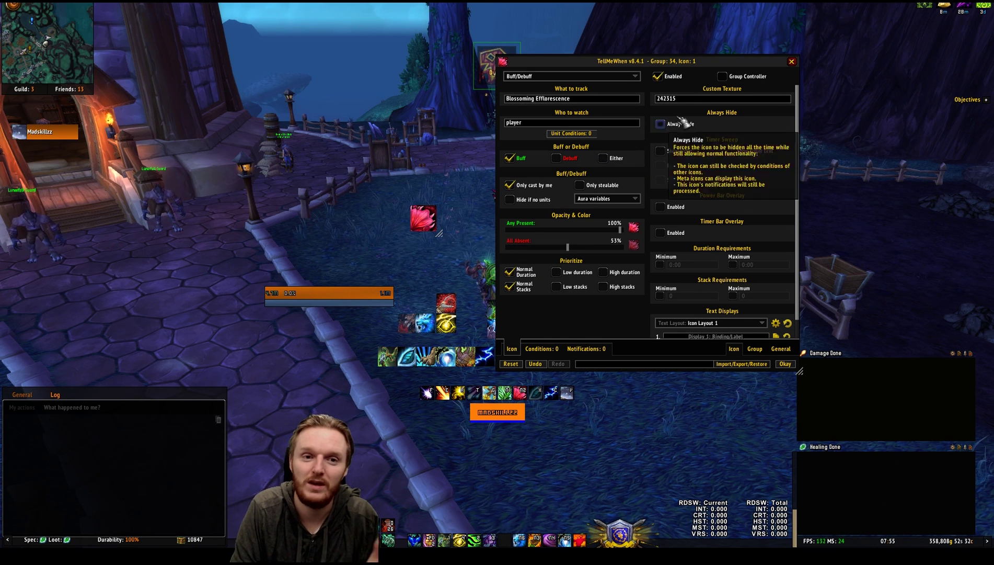
{"action": "mouse_move", "coordinate": [689, 100]}
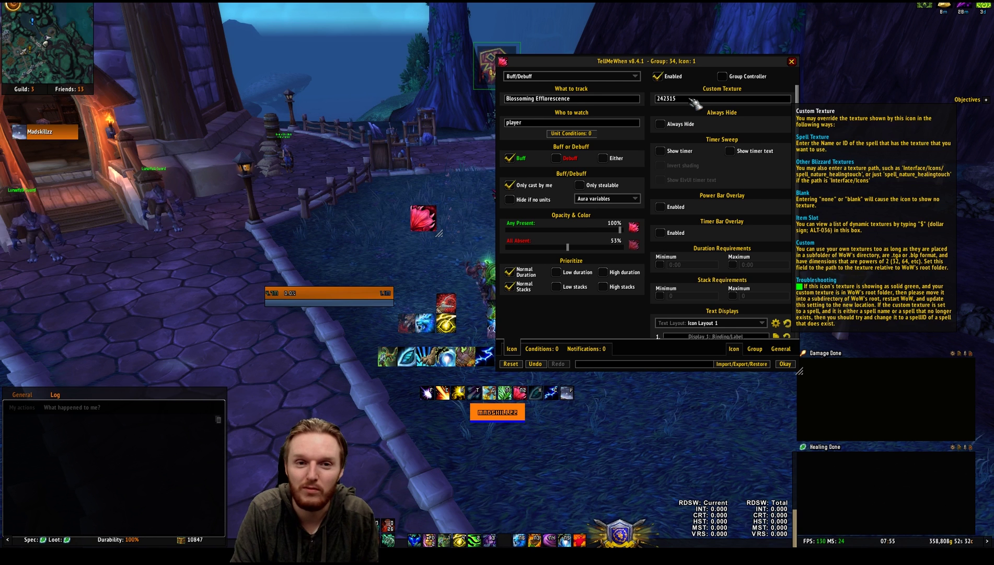
Set the All Absent slider to Hidden and enable Timer Sweep's Show timer and timer text.
{"action": "mouse_move", "coordinate": [558, 104]}
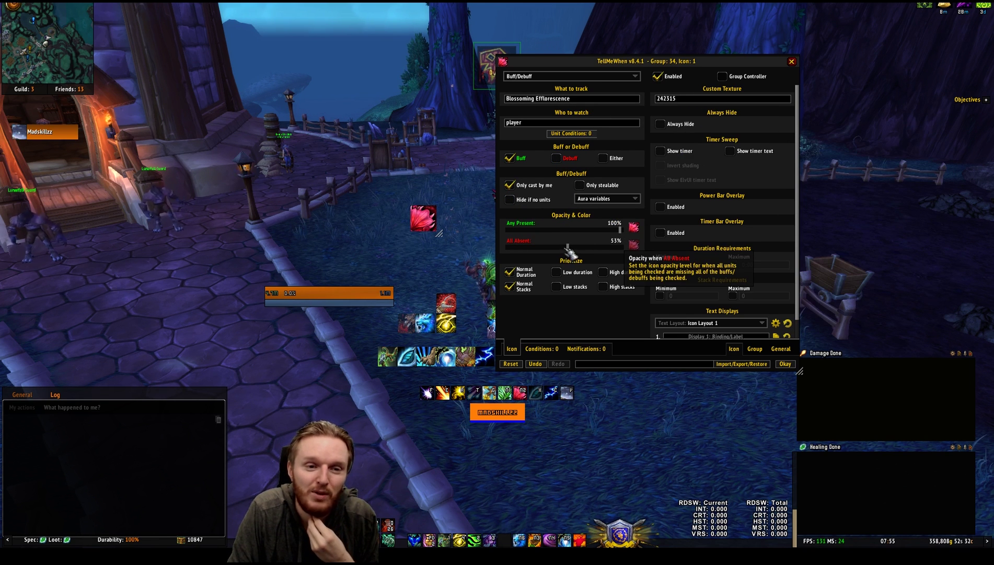
{"action": "left_click_drag", "start_coordinate": [568, 247], "coordinate": [510, 246]}
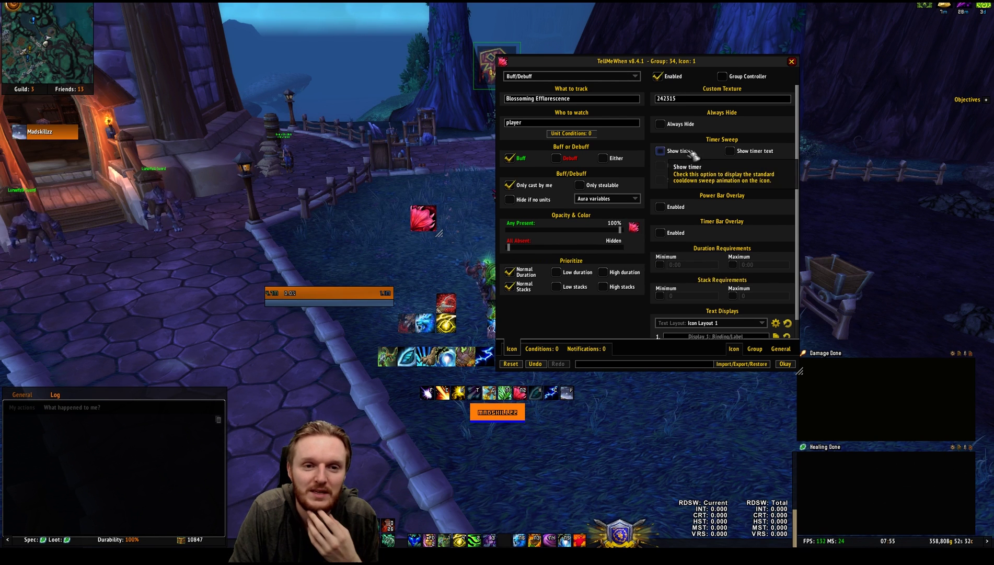
{"action": "left_click", "coordinate": [661, 151]}
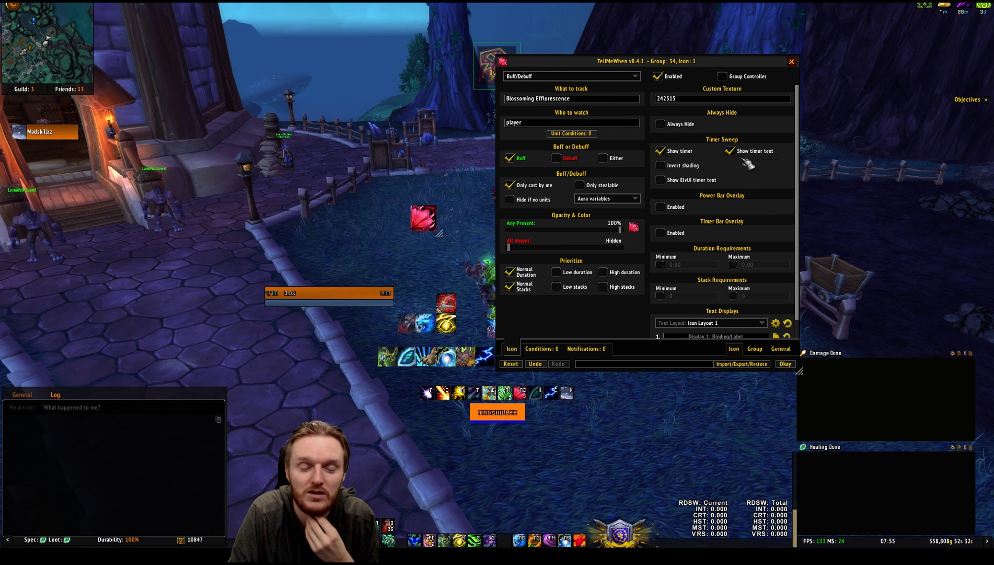
{"action": "scroll", "coordinate": [762, 169], "scroll_direction": "down", "scroll_amount": 1}
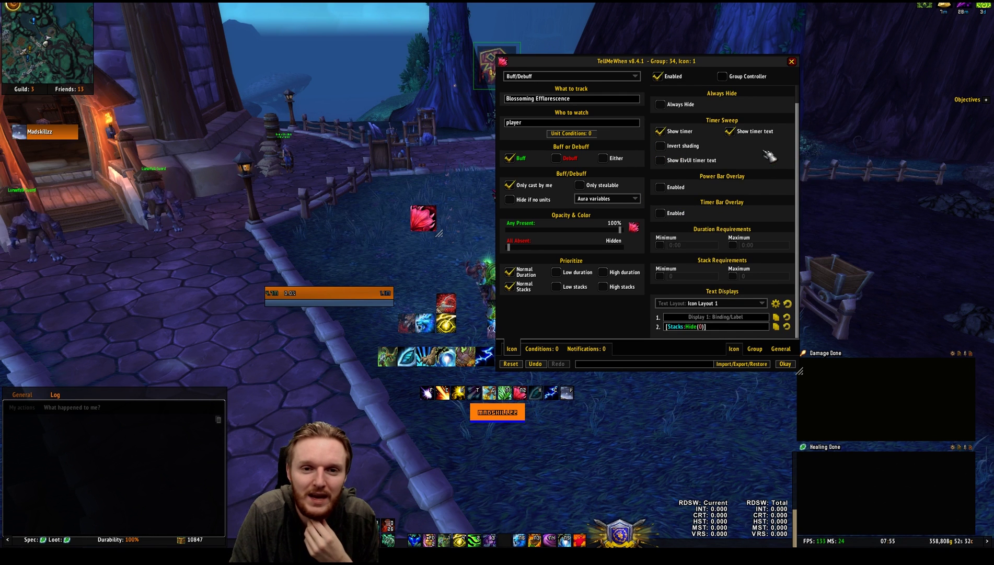